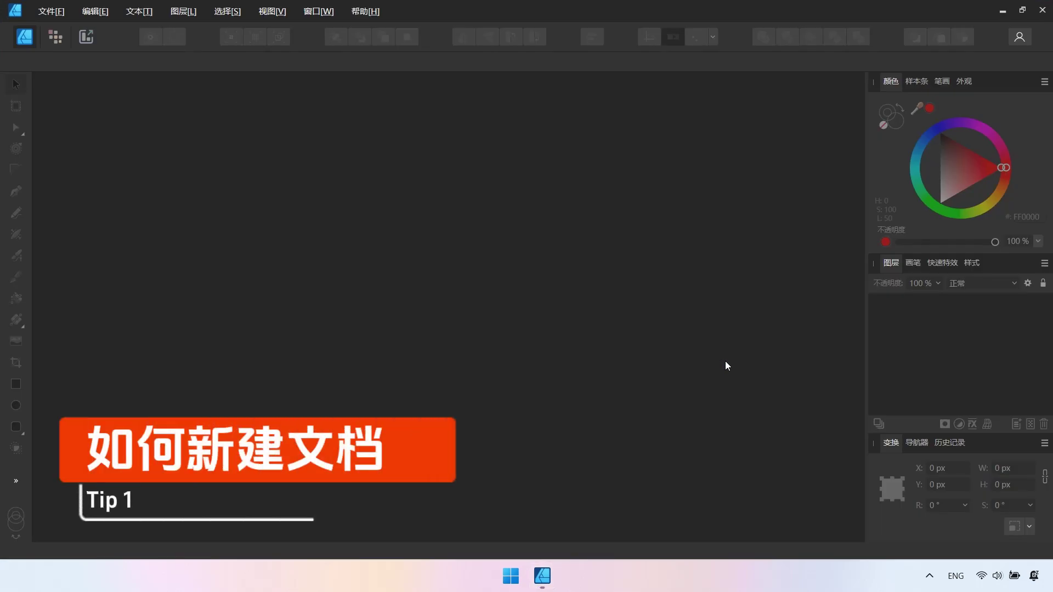
Open the New Document dialog from the File menu, showing the A4 print preset.
left_click(51, 11)
left_click(65, 42)
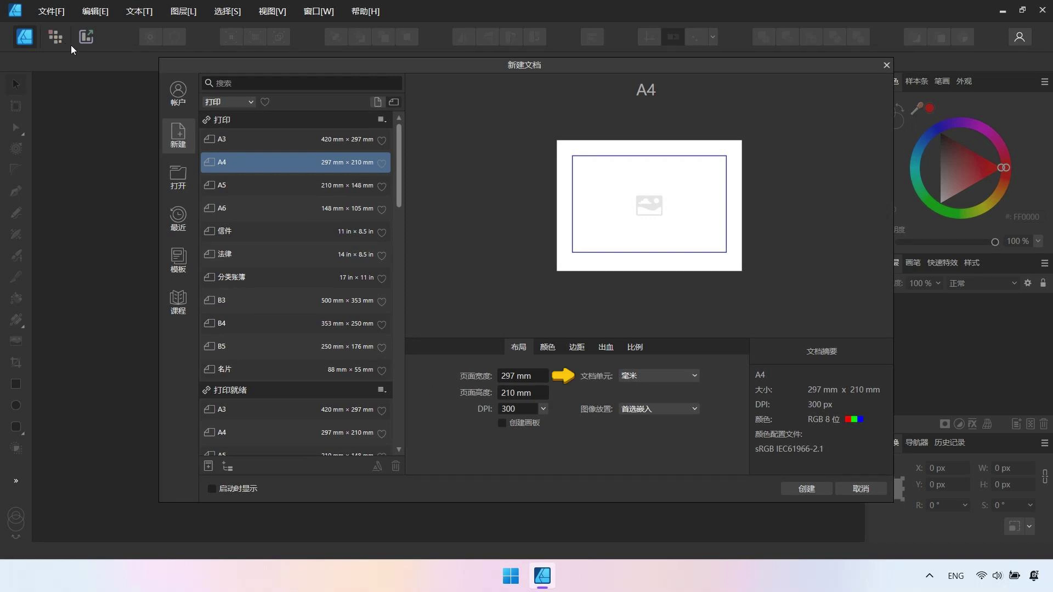
Set the document units to pixels with a 2000 × 1400 page size.
left_click(689, 378)
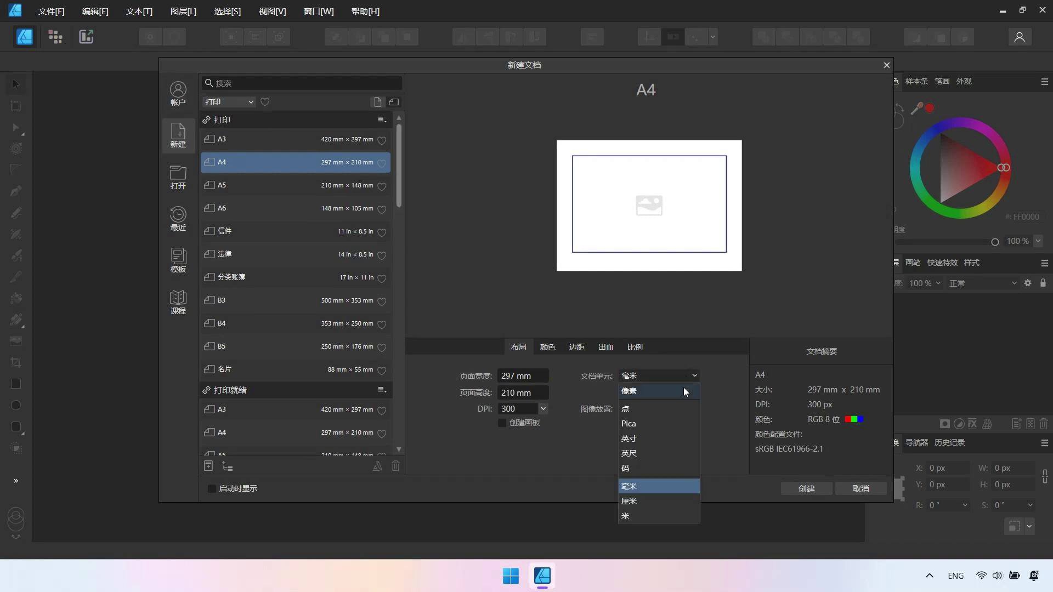
left_click(684, 390)
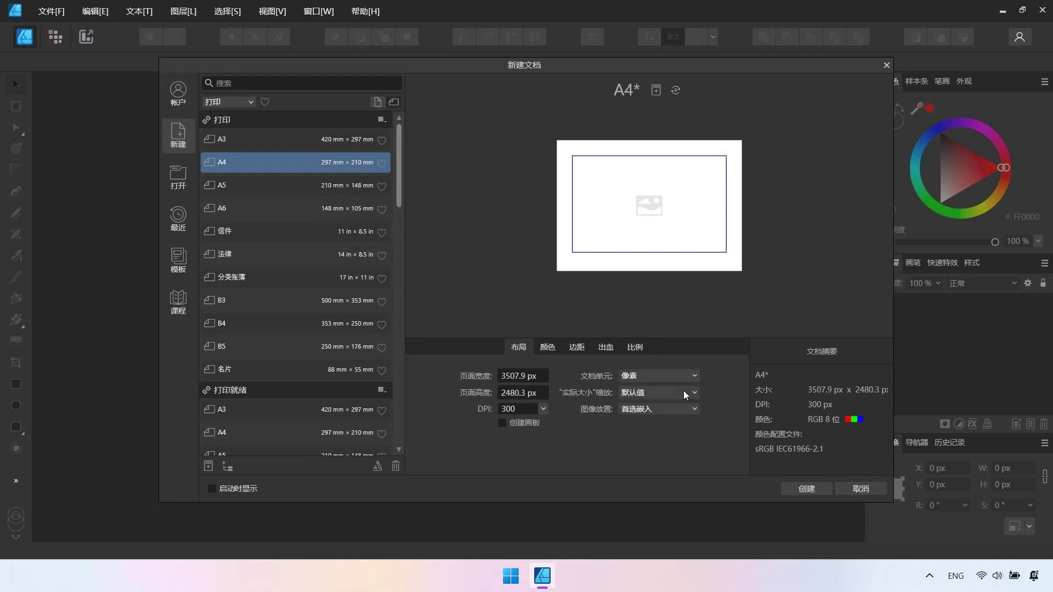
left_click(512, 375)
type("2000")
key("Tab")
type("1400")
key("Tab")
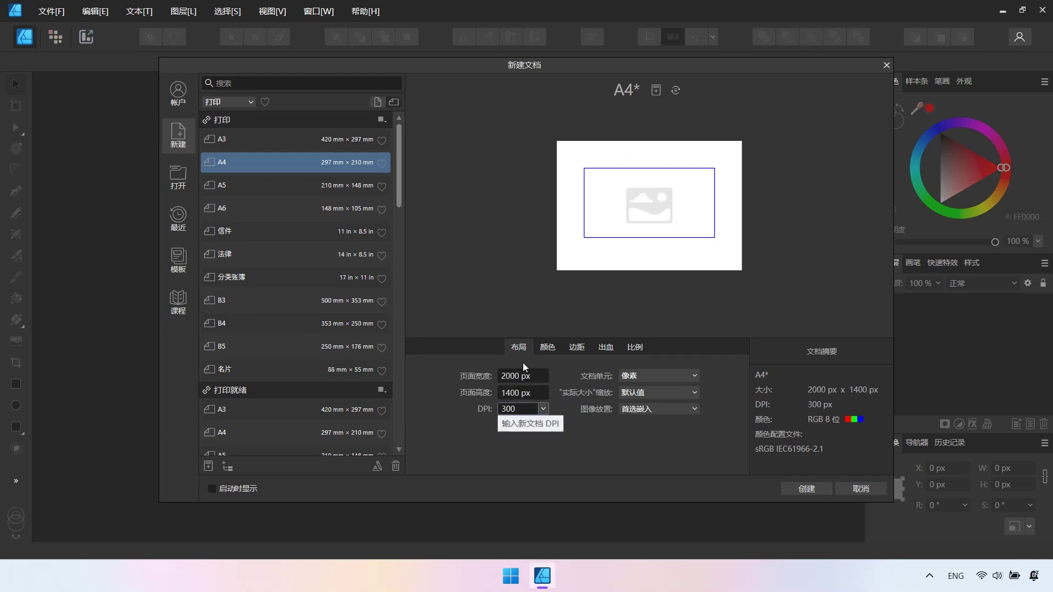
Keep the RGB/8 colour format with the transparent background left off.
left_click(547, 347)
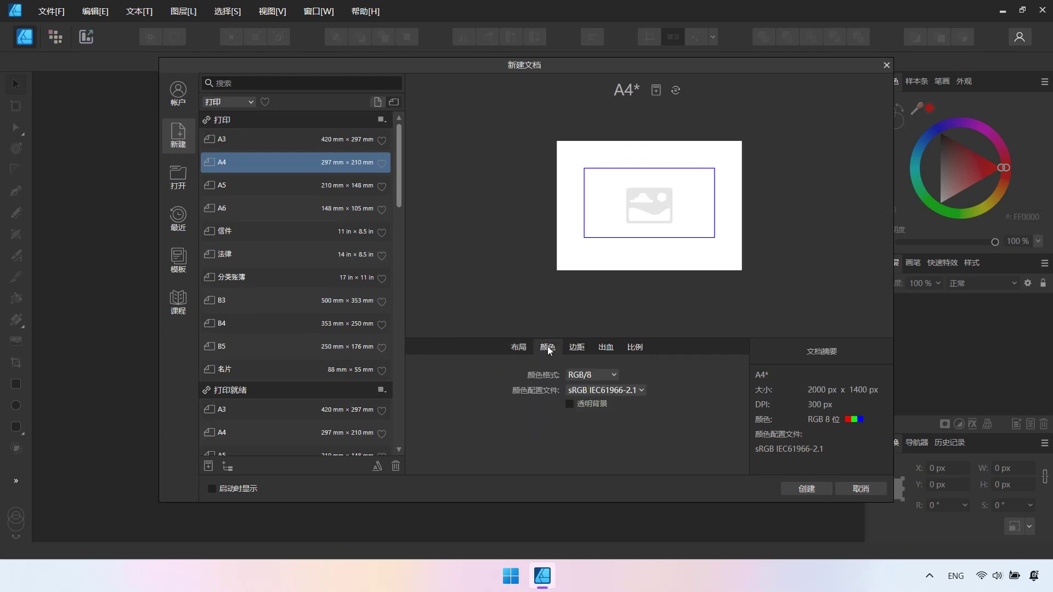
left_click(592, 376)
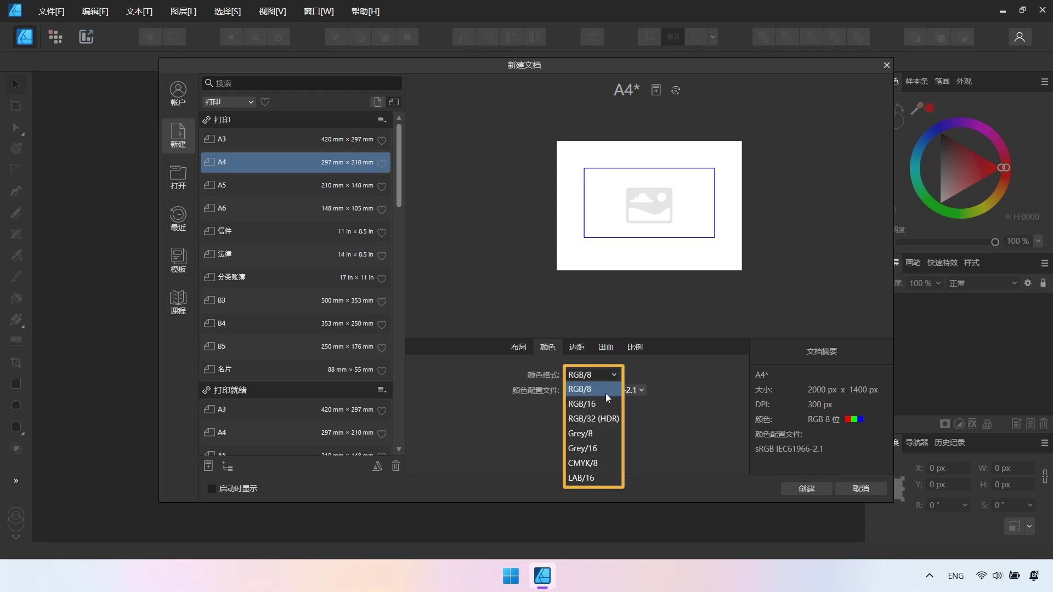
left_click(605, 393)
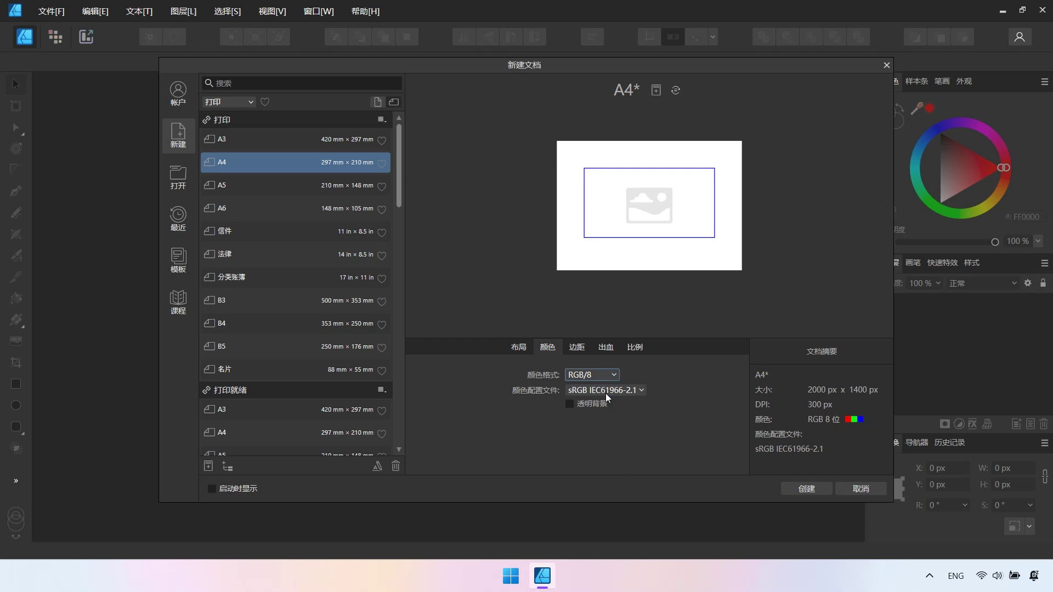
left_click(569, 404)
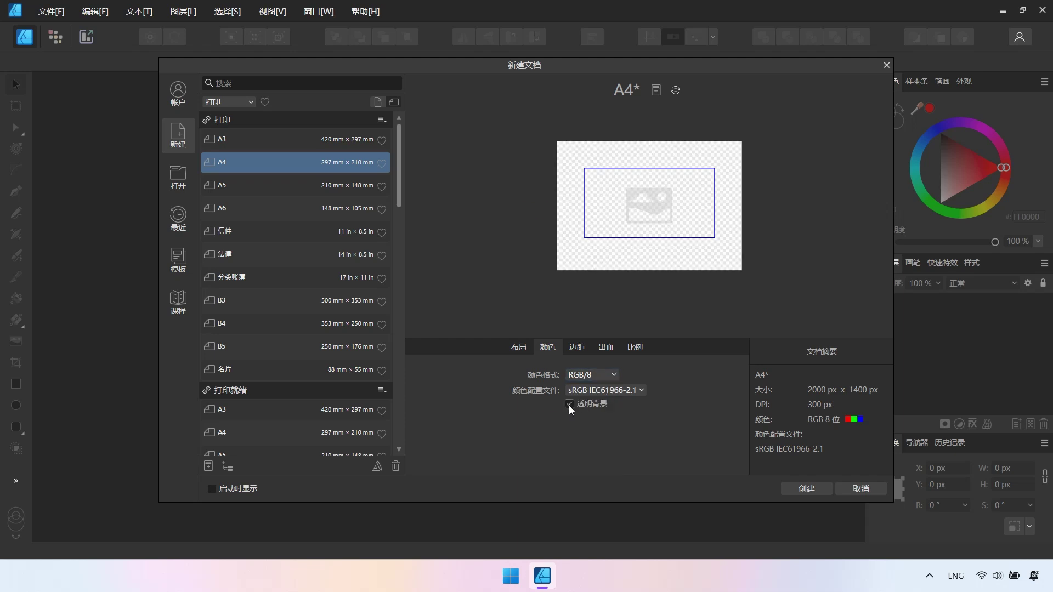
left_click(569, 404)
Turn off Include Margins and create the document.
left_click(570, 351)
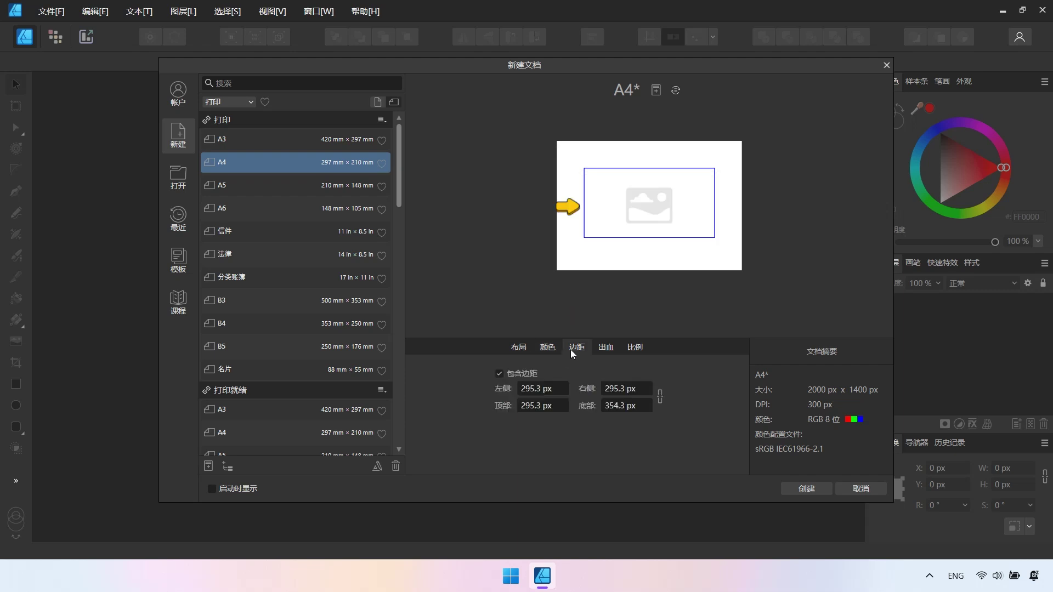
left_click(500, 374)
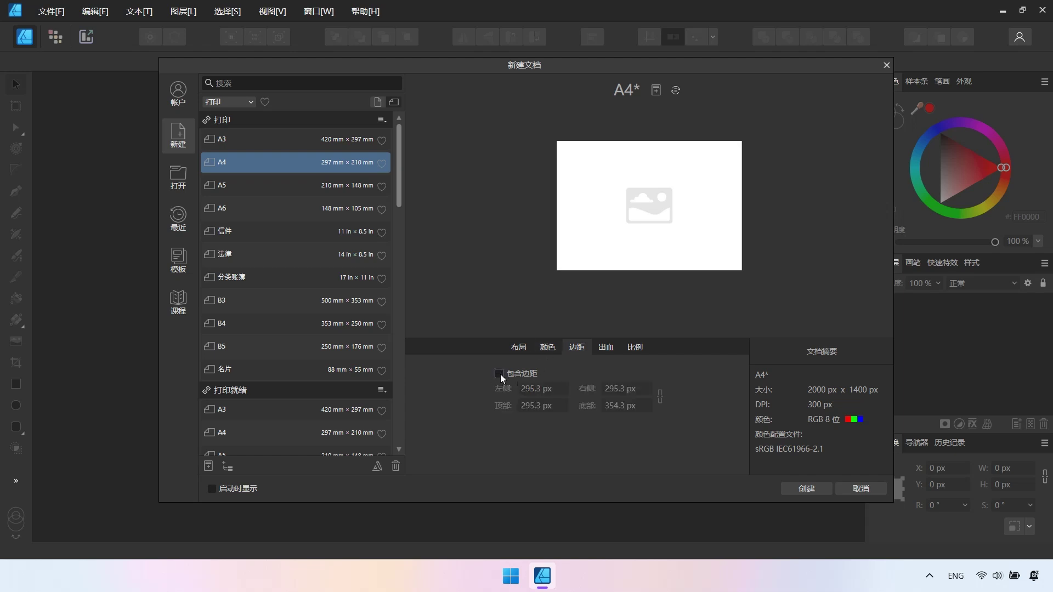
left_click(607, 349)
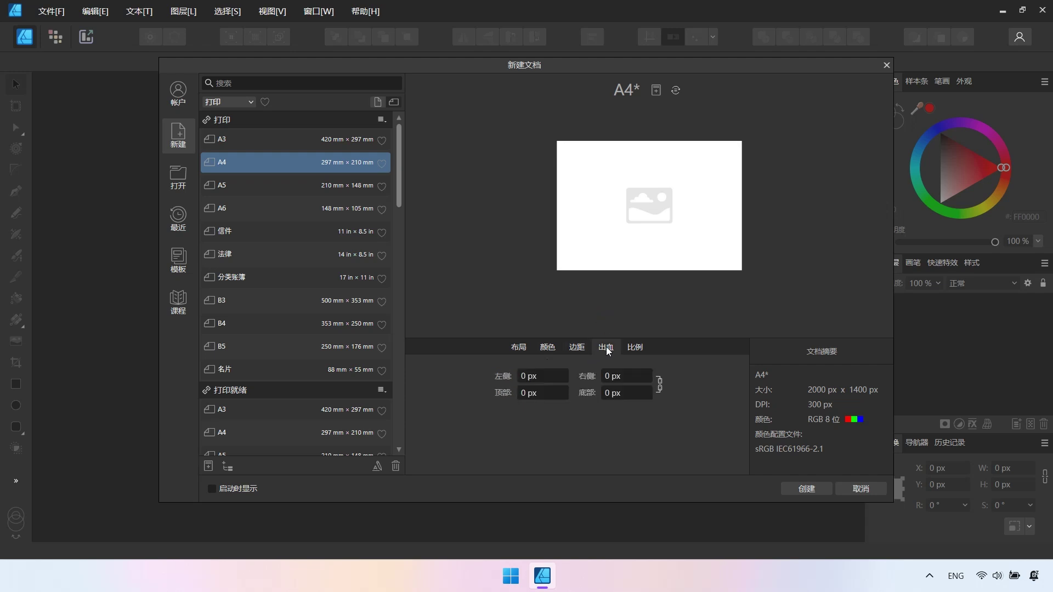
left_click(635, 349)
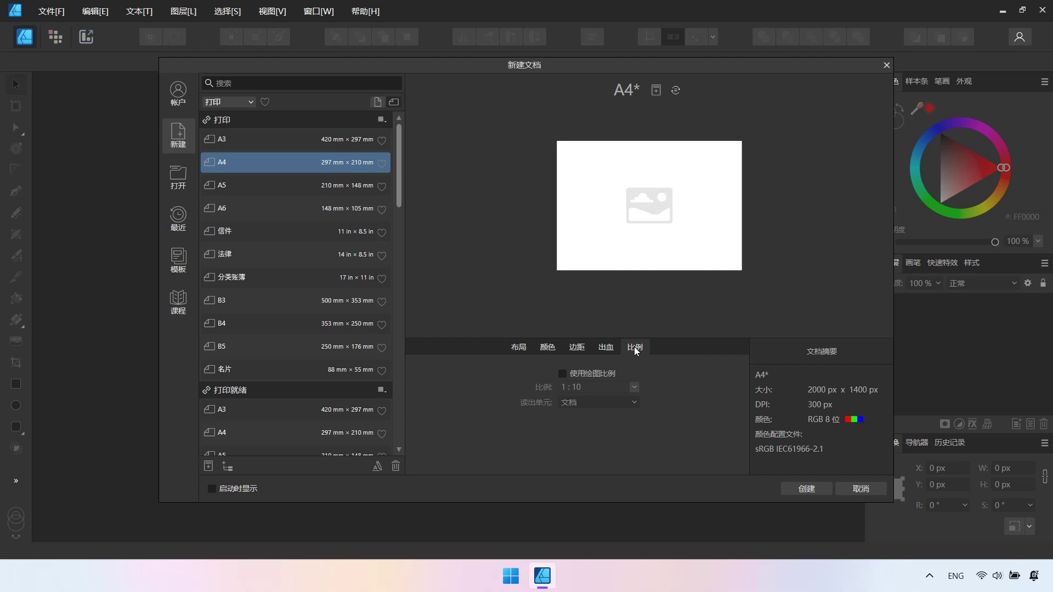
left_click(823, 488)
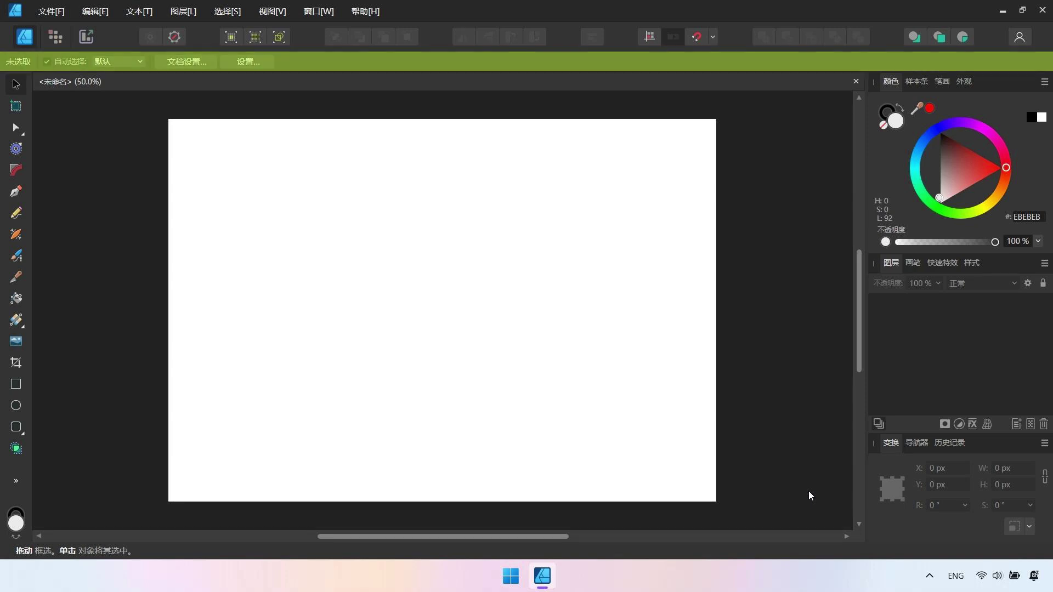
left_click(16, 108)
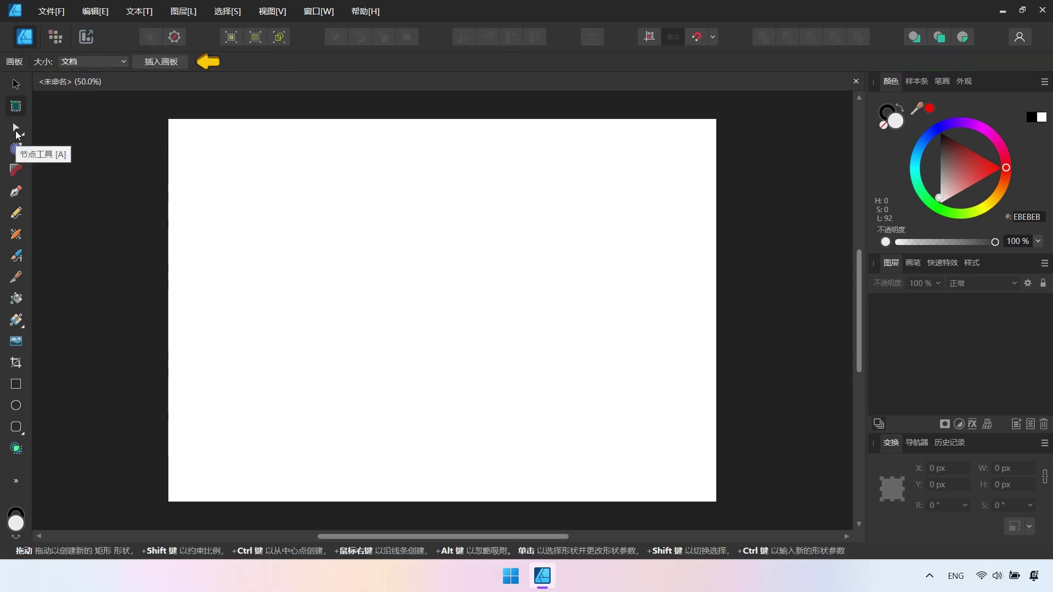
left_click(16, 149)
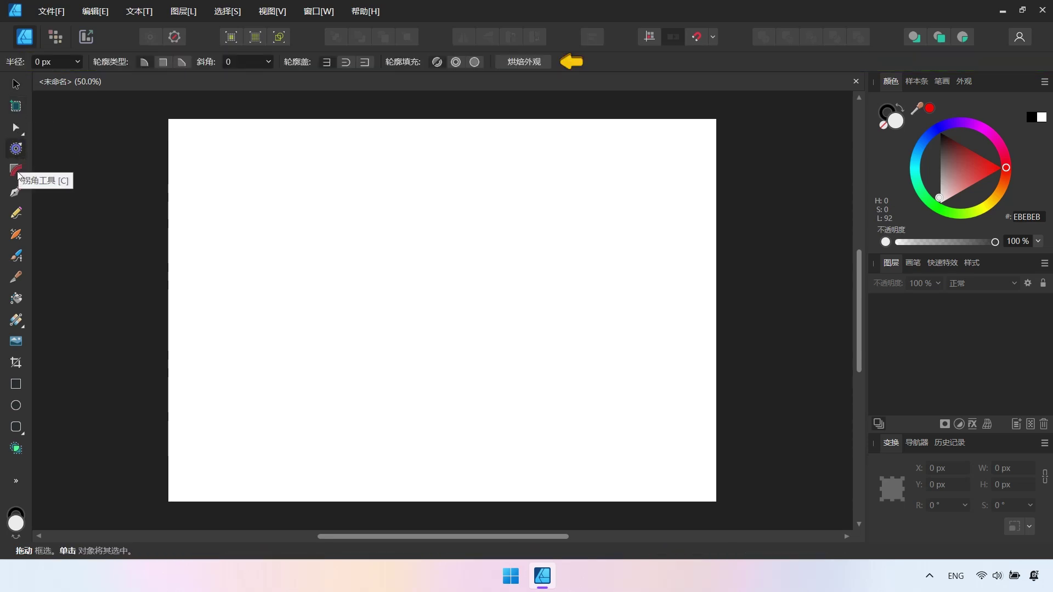
left_click(16, 170)
left_click(16, 192)
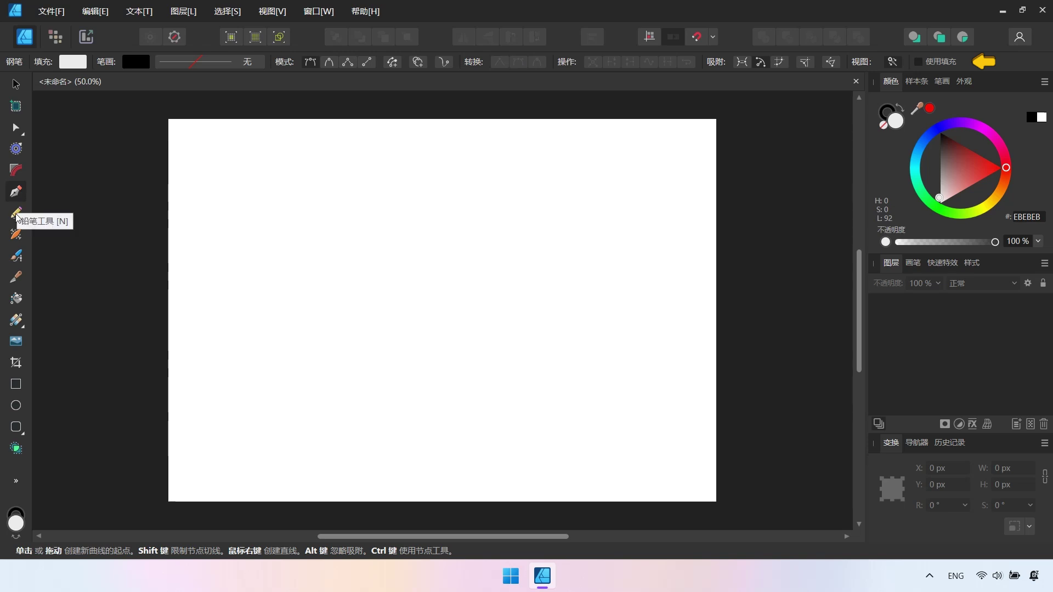
left_click(16, 212)
left_click(17, 234)
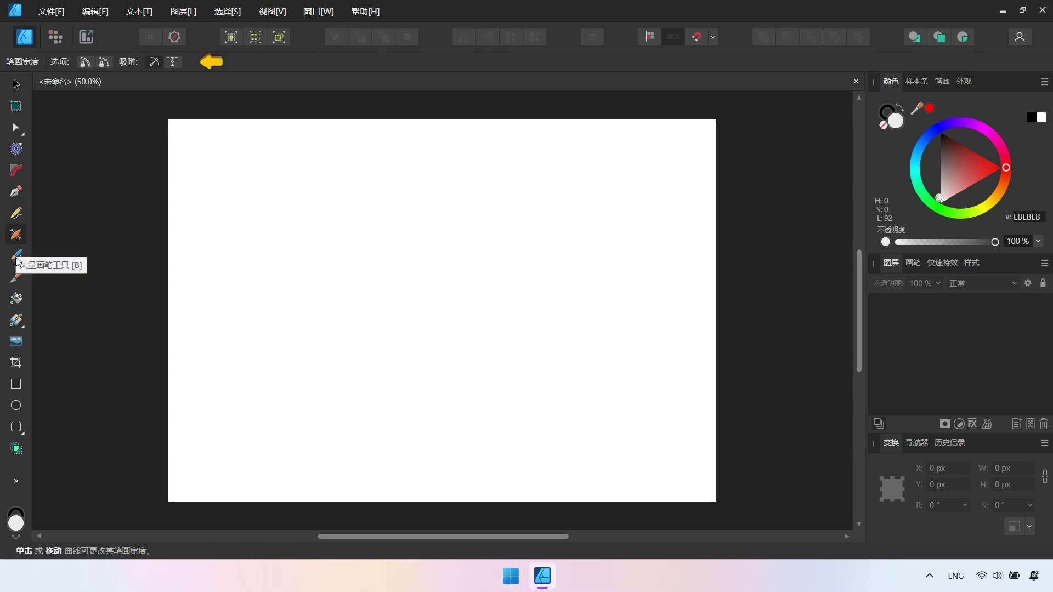
left_click(16, 256)
left_click(17, 278)
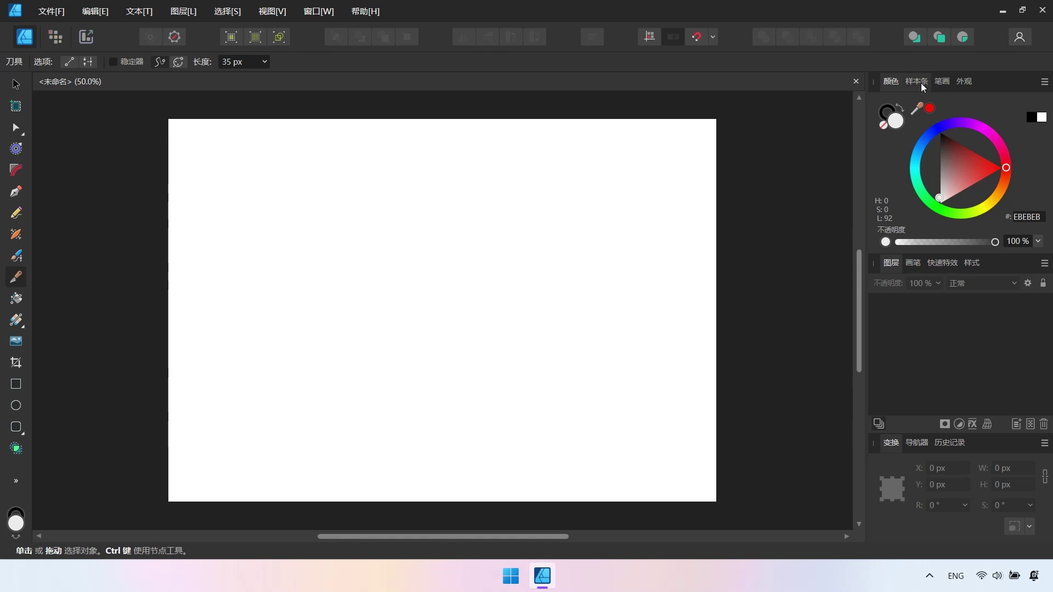
left_click_drag(920, 83, 728, 160)
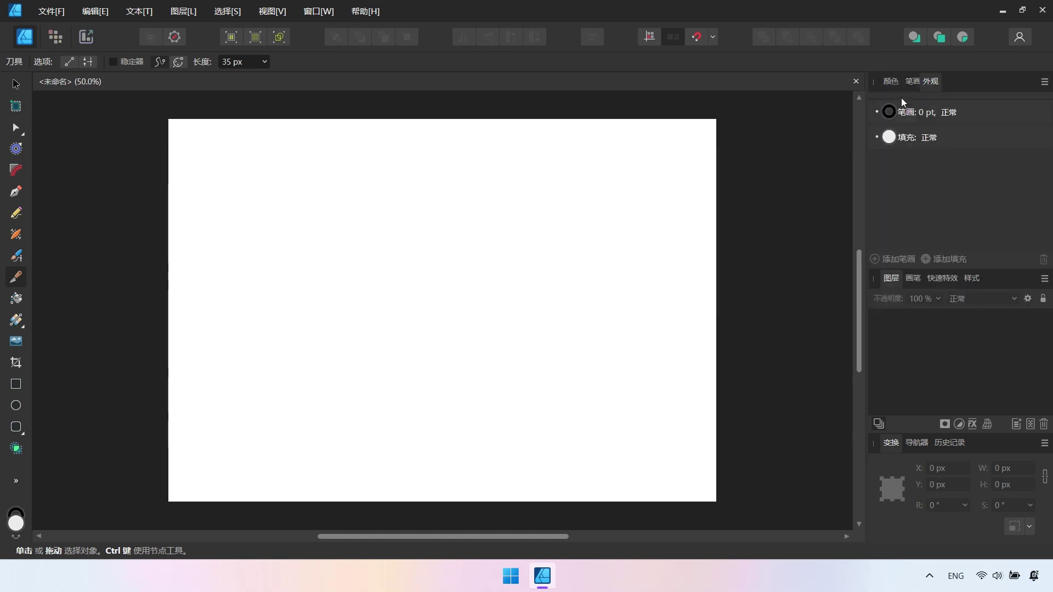
left_click_drag(934, 81, 713, 161)
left_click(913, 315)
left_click_drag(912, 315, 834, 306)
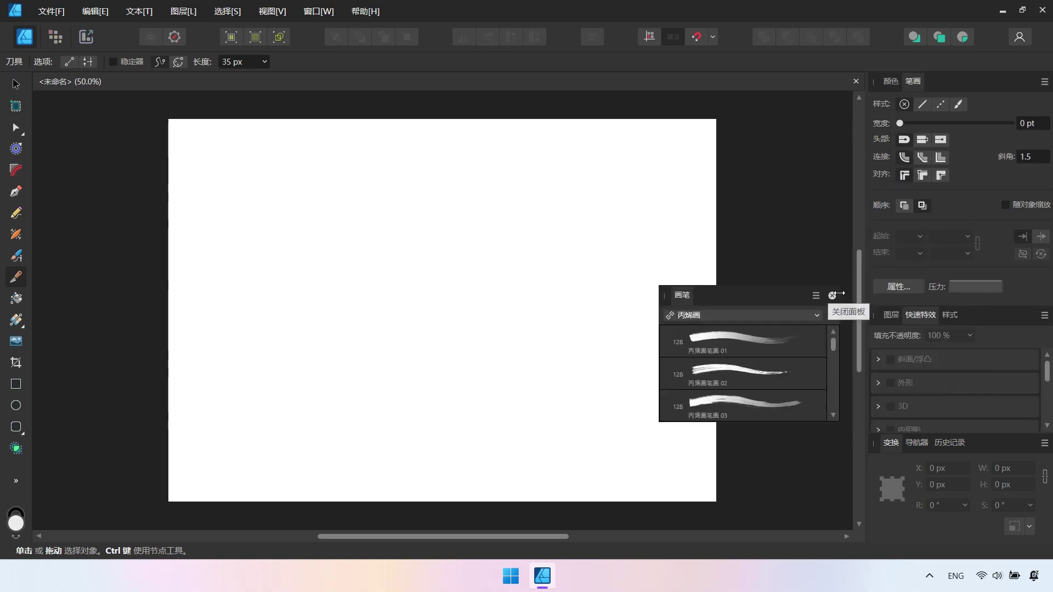
left_click_drag(921, 314, 834, 301)
left_click(1045, 443)
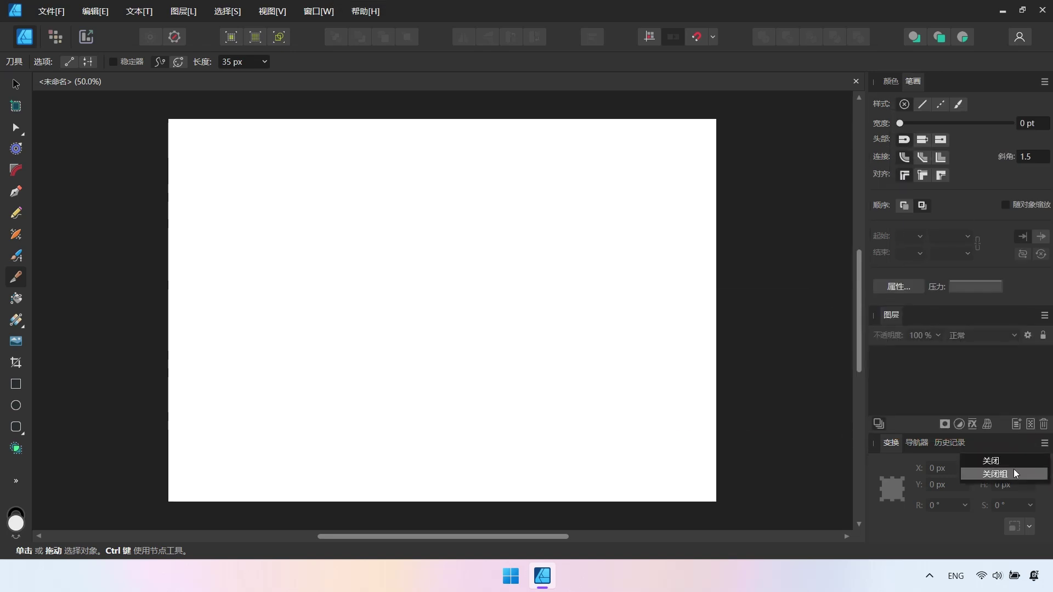
left_click(1013, 469)
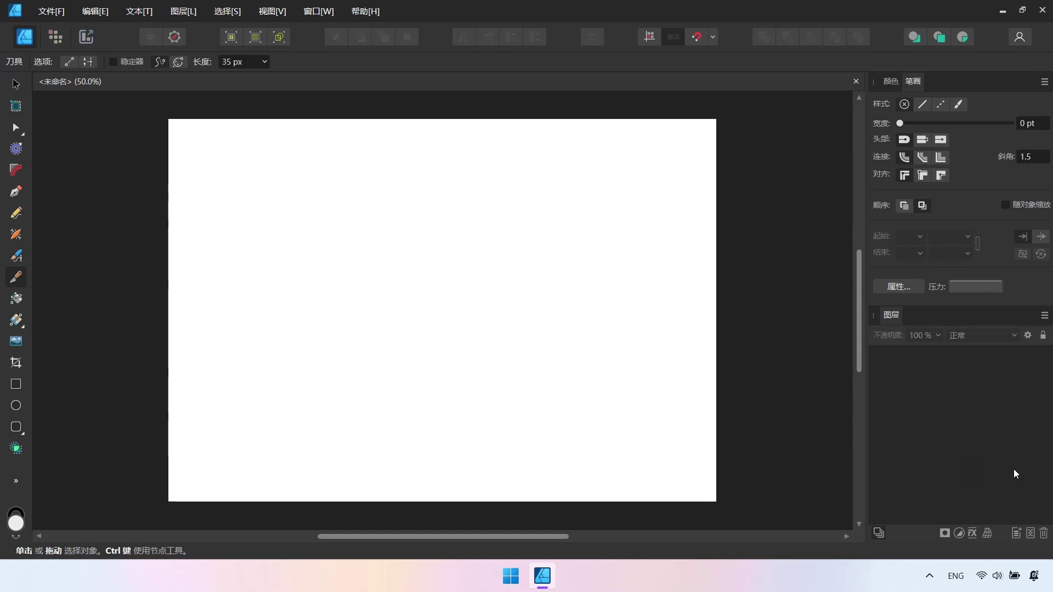
left_click(318, 11)
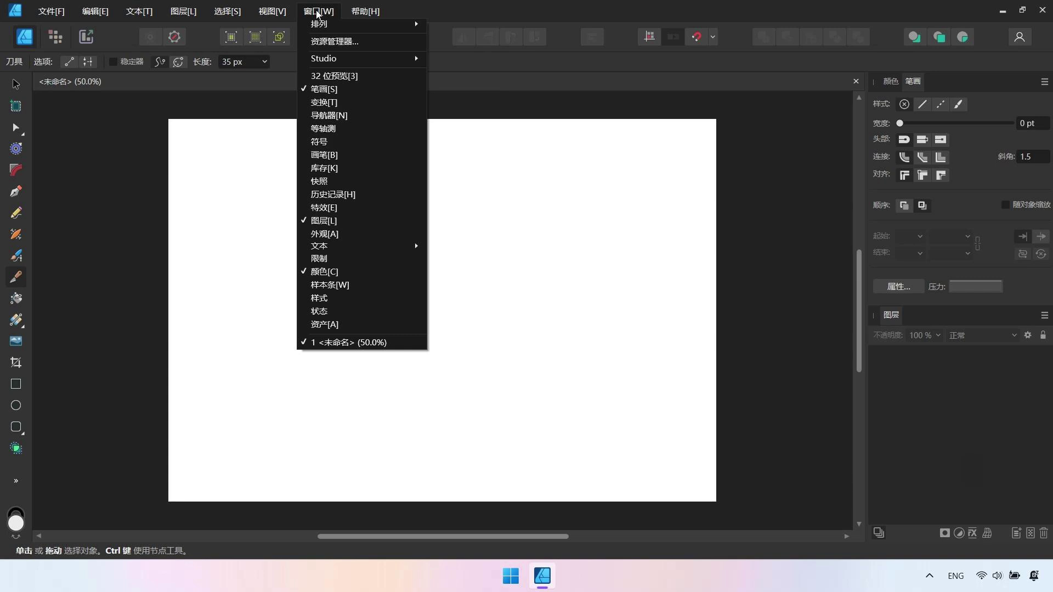
mouse_move(323, 58)
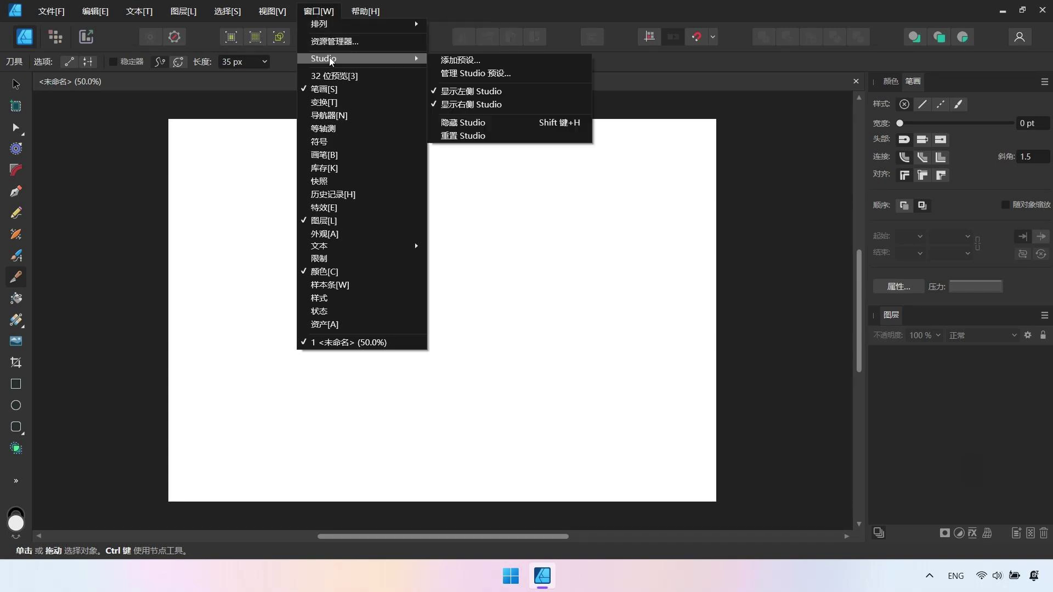
left_click(492, 135)
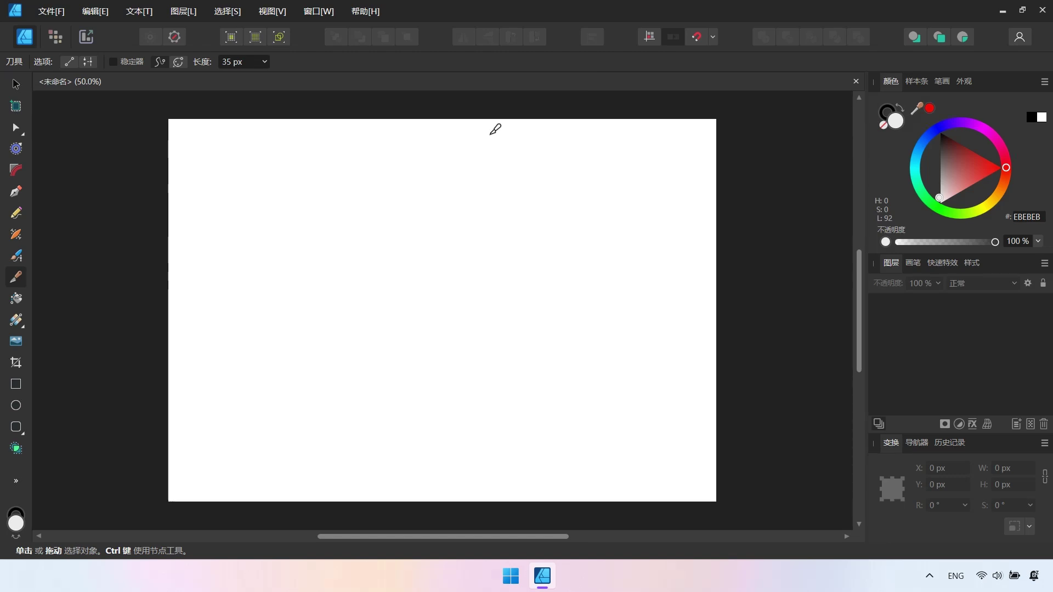
Choose the Rounded Rectangle Tool from the shape tools flyout.
key("v")
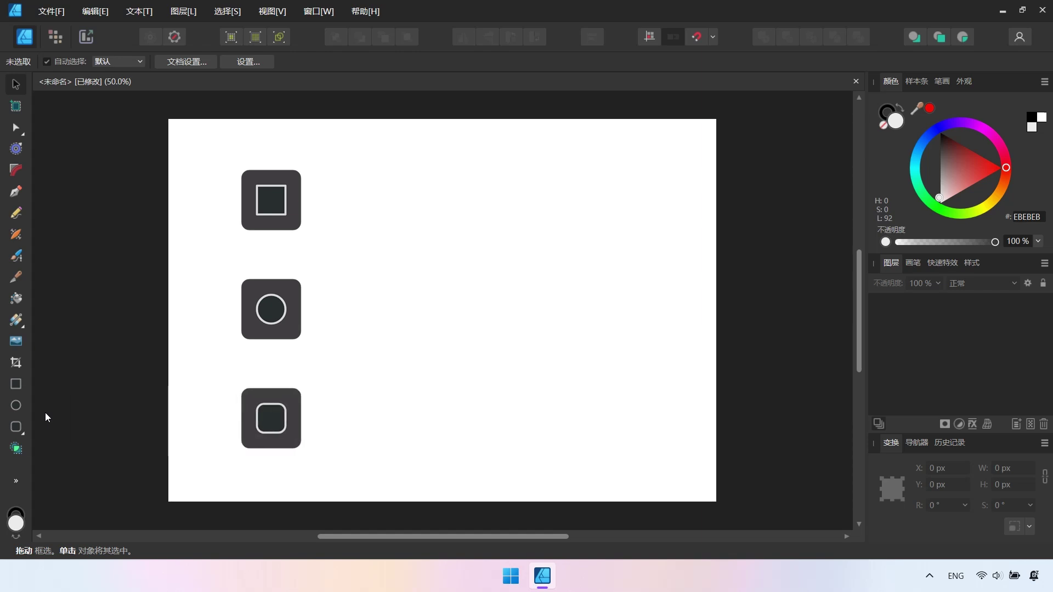
left_click(22, 433)
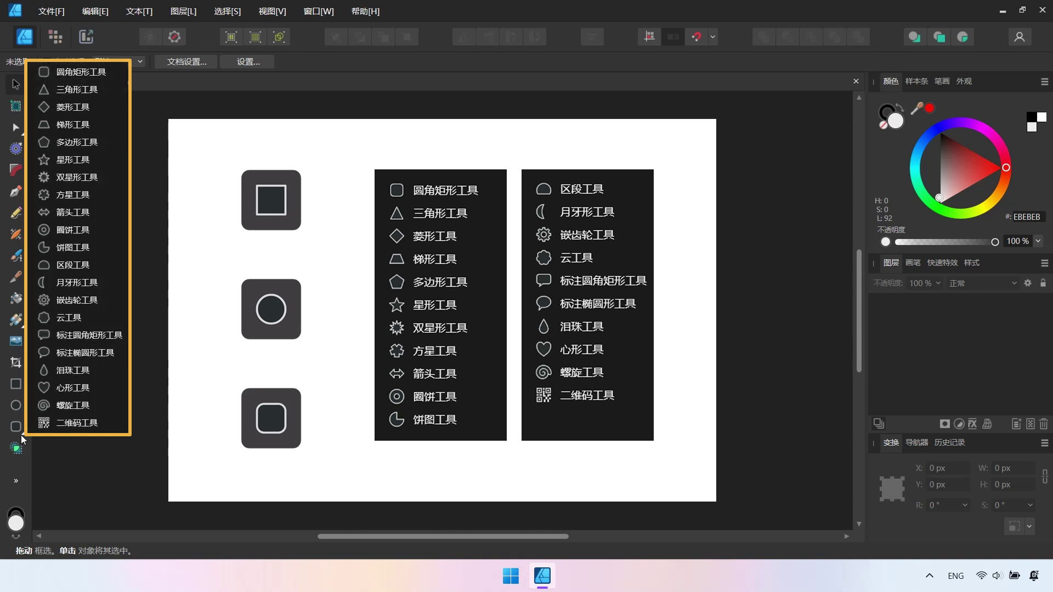
left_click(19, 434)
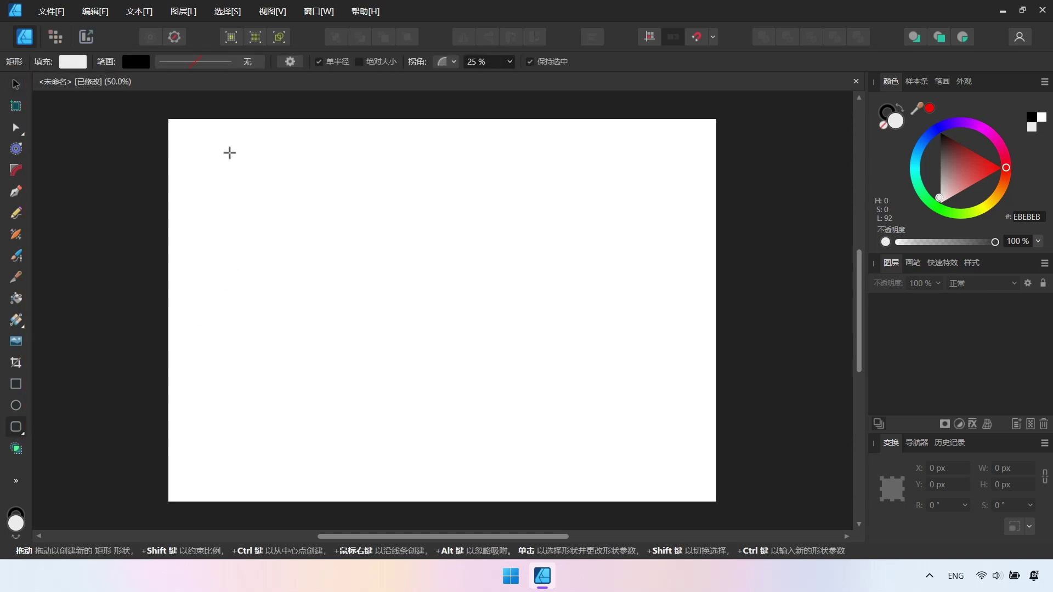
Draw a wide bar at top left and a 600 px square with 78% corners.
mouse_move(229, 152)
left_mouse_down()
mouse_move(339, 251)
mouse_move(407, 228)
left_mouse_up()
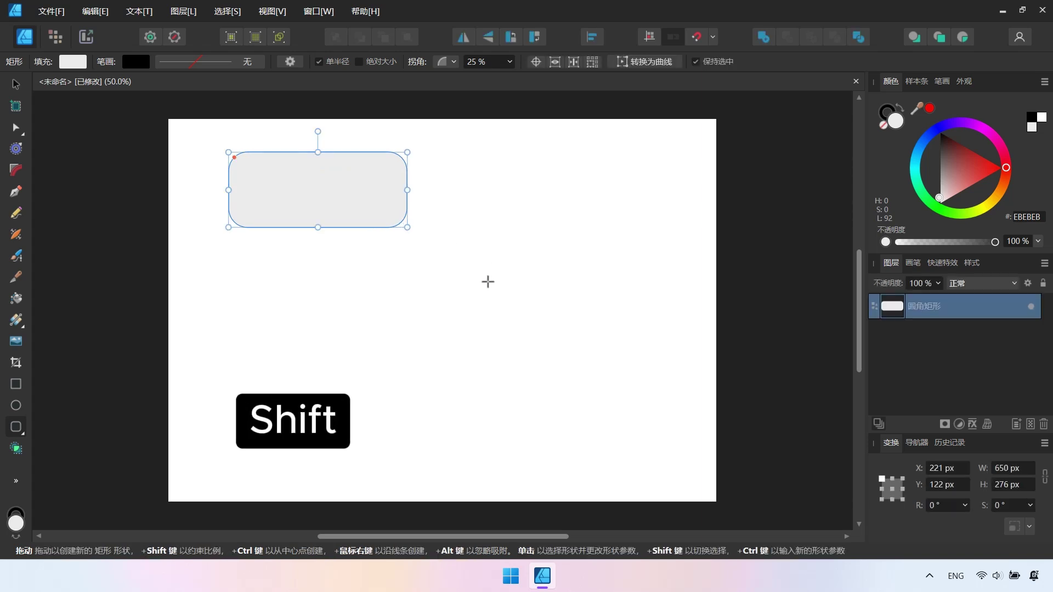
left_click_drag(489, 281, 642, 456)
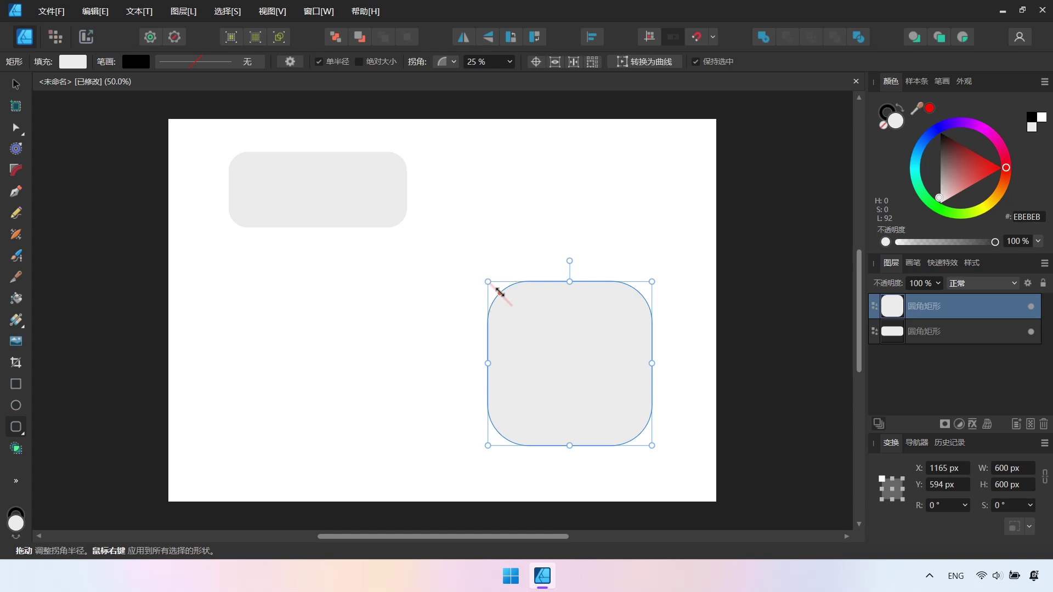
left_click_drag(498, 292, 508, 300)
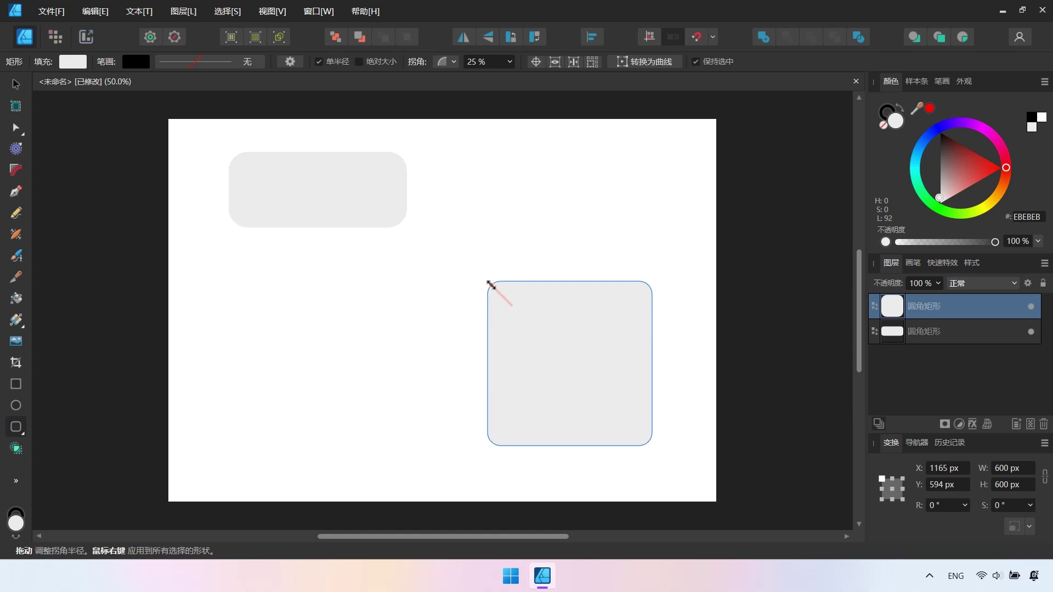
left_click_drag(490, 284, 489, 284)
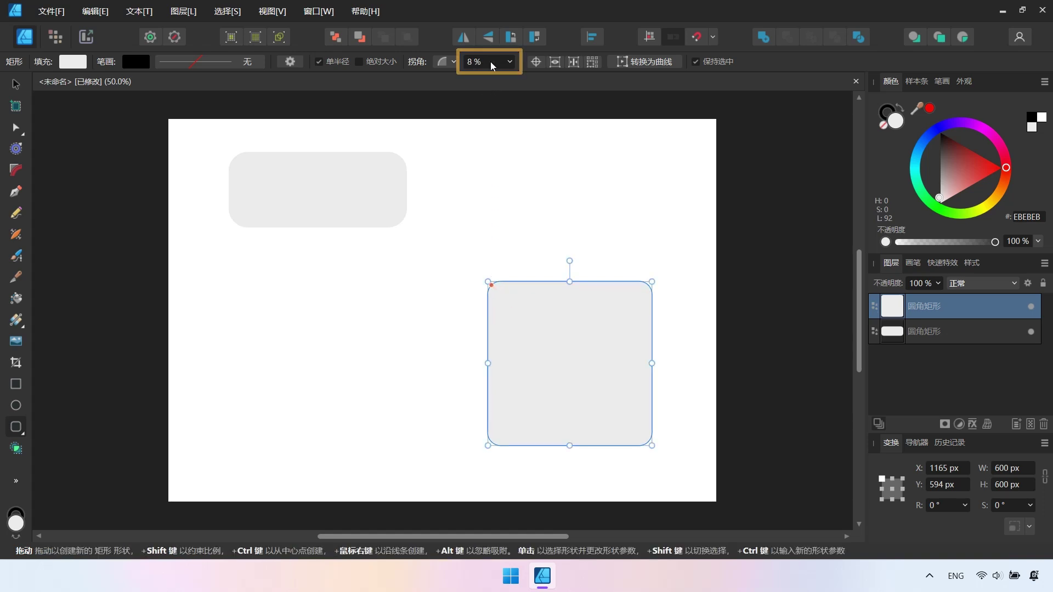
left_click(510, 62)
left_click_drag(513, 77, 515, 81)
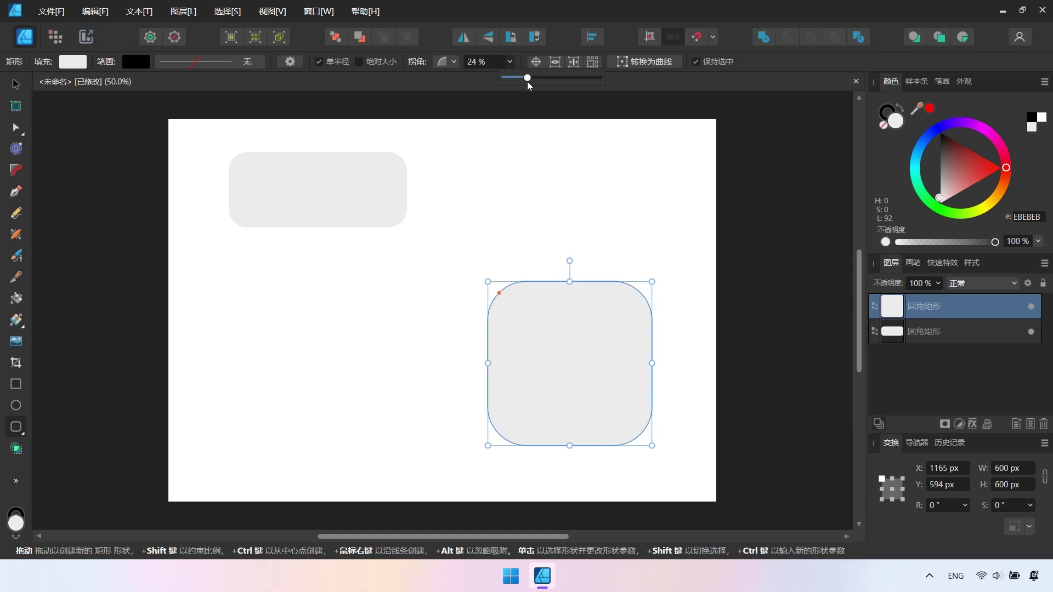
left_click_drag(516, 81, 578, 92)
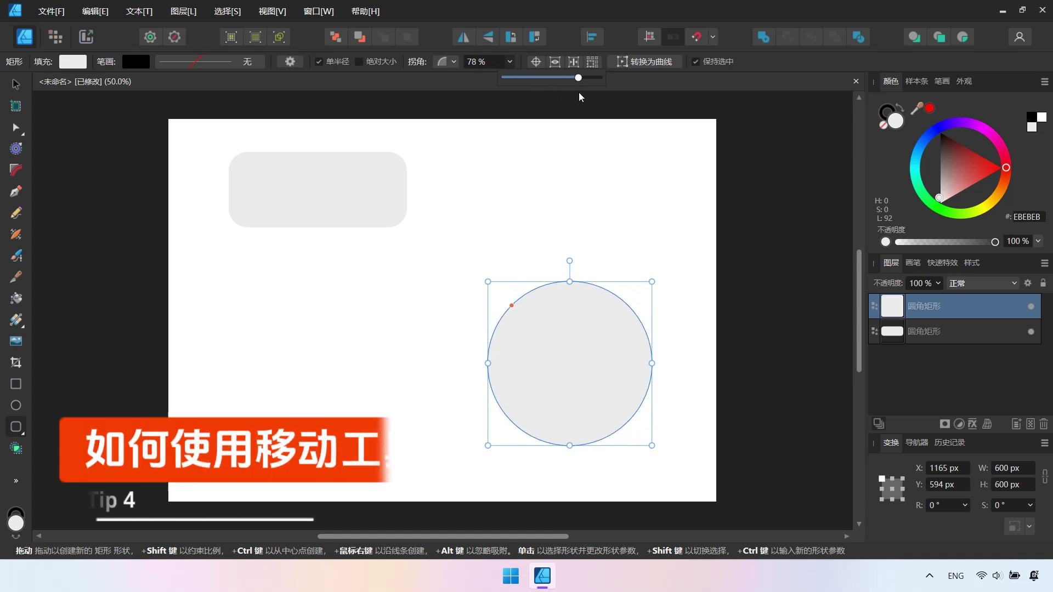
Move the rounded bar to the lower left and shorten it to about 200 px high.
key("v")
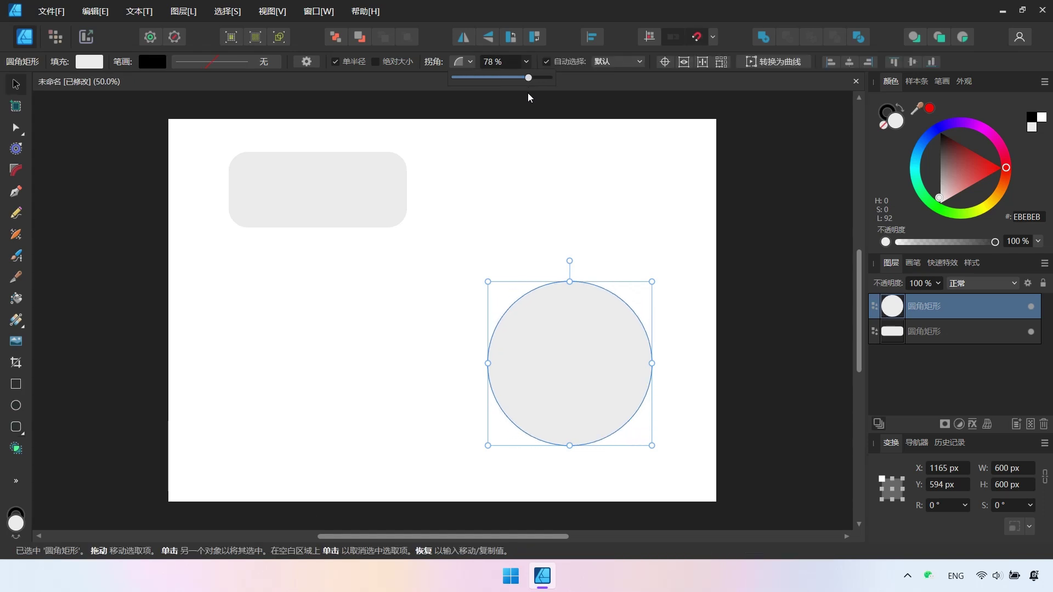
left_click(527, 97)
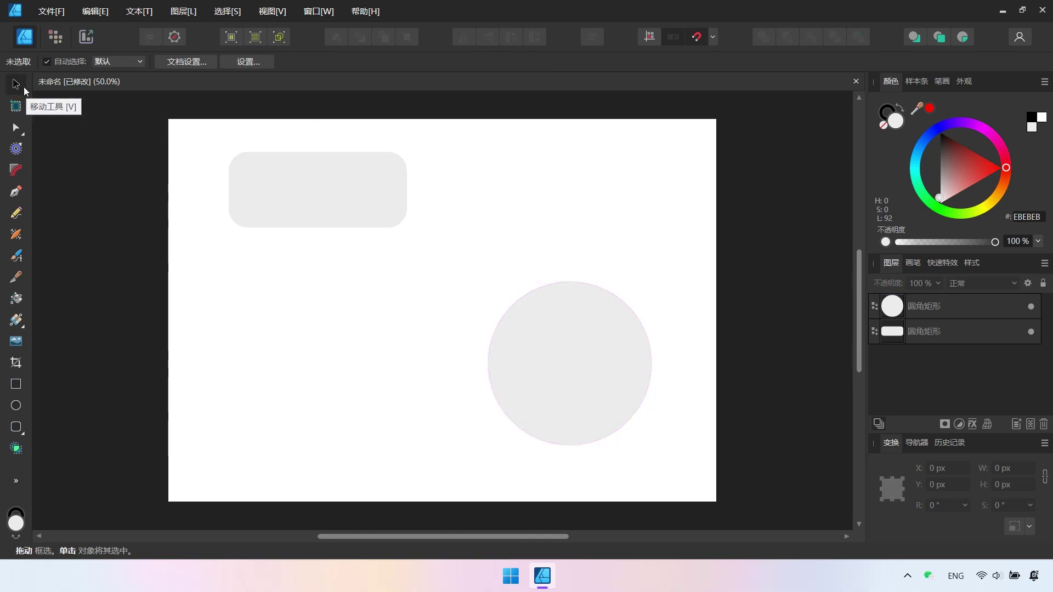
left_click(308, 192)
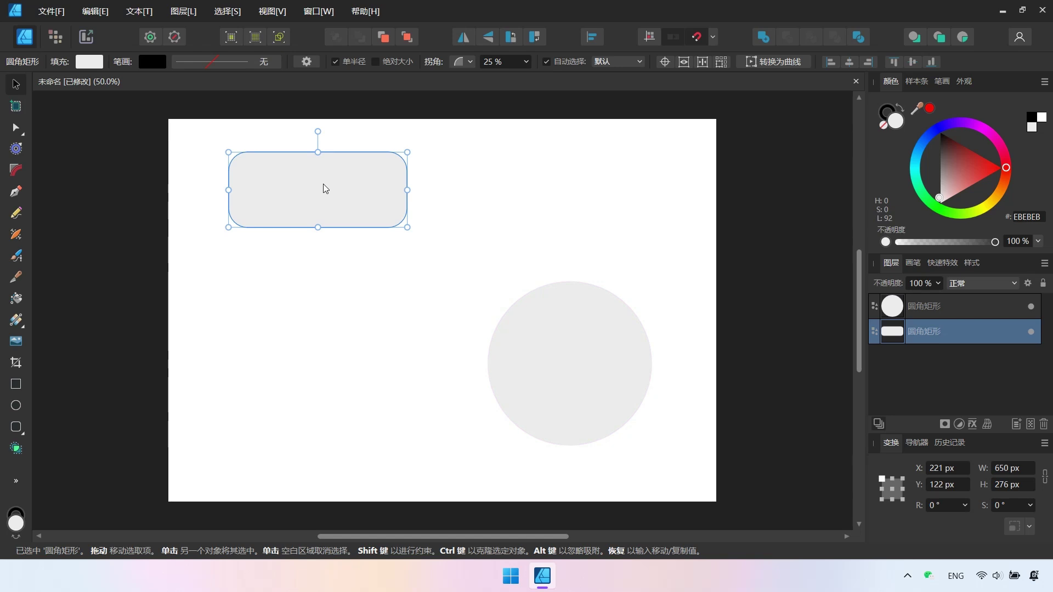
mouse_move(325, 189)
left_mouse_down()
mouse_move(323, 410)
mouse_move(294, 409)
left_mouse_up()
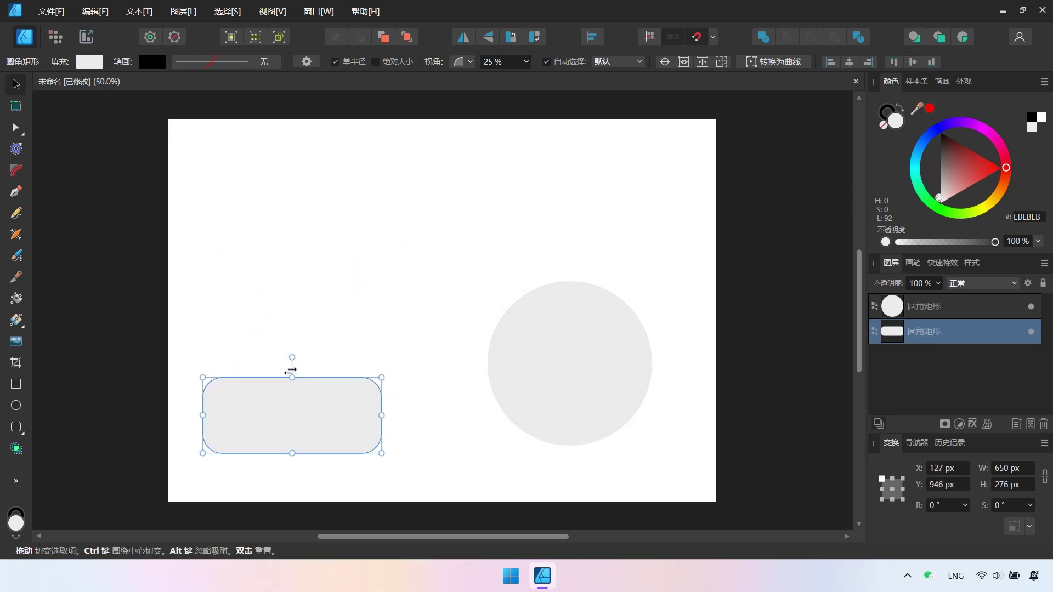
left_click_drag(290, 371, 294, 364)
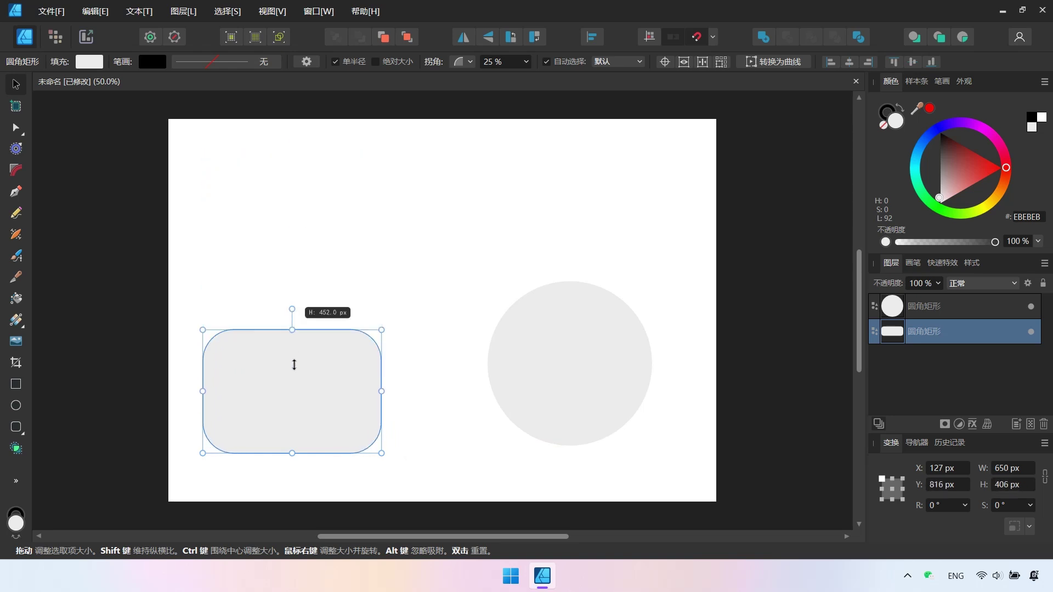
mouse_move(294, 365)
left_mouse_down()
mouse_move(293, 391)
mouse_move(318, 361)
mouse_move(294, 359)
left_mouse_up()
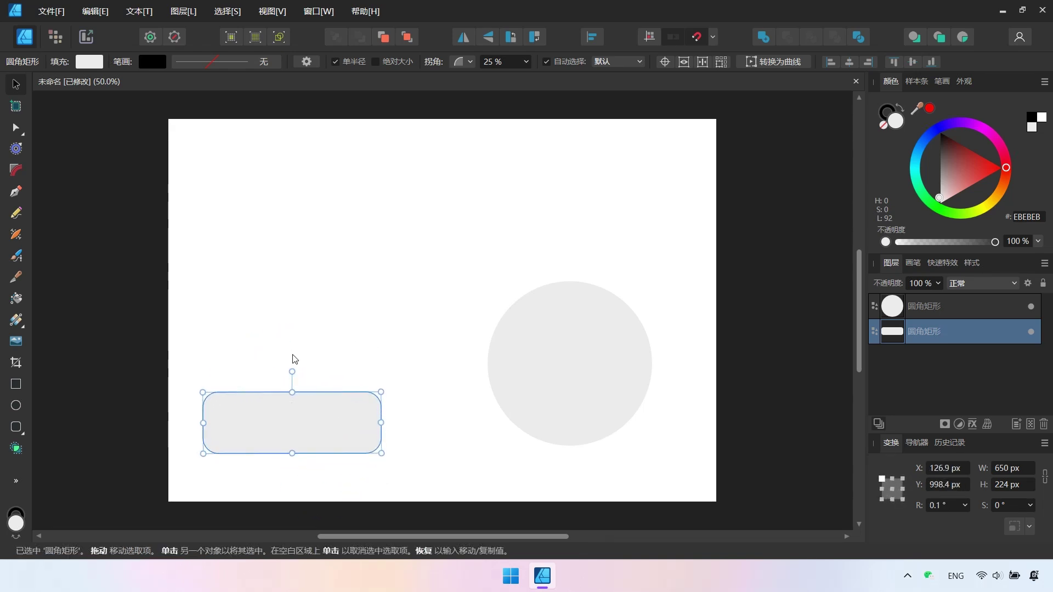
Reset the bar's rotation to zero and select the circle.
double_click(397, 398)
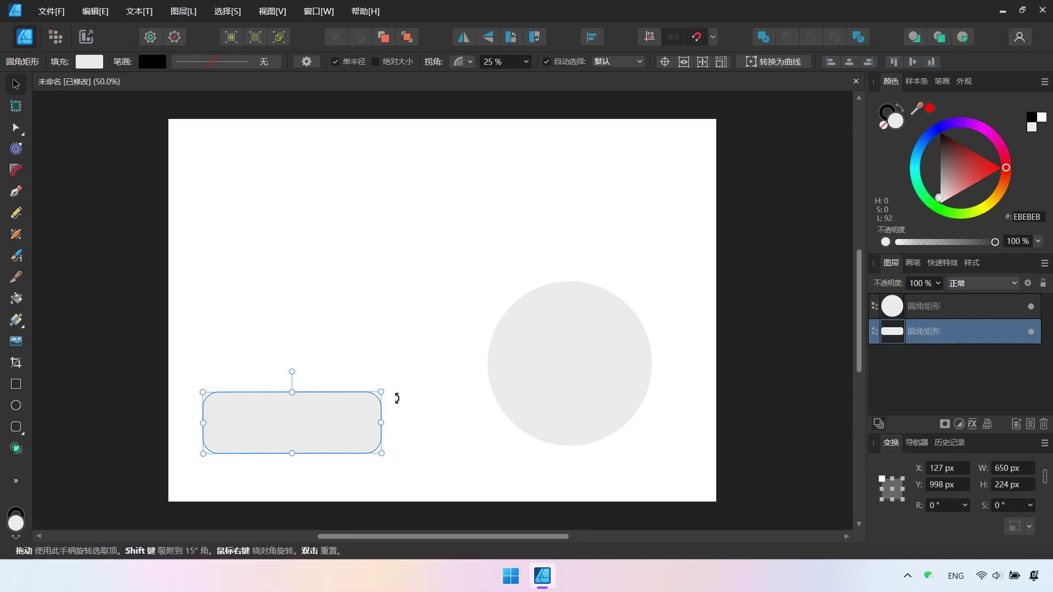
mouse_move(396, 398)
left_mouse_down()
mouse_move(395, 424)
mouse_move(388, 362)
mouse_move(371, 340)
mouse_move(389, 383)
mouse_move(259, 424)
mouse_move(387, 412)
mouse_move(273, 456)
mouse_move(369, 439)
mouse_move(375, 448)
left_mouse_up()
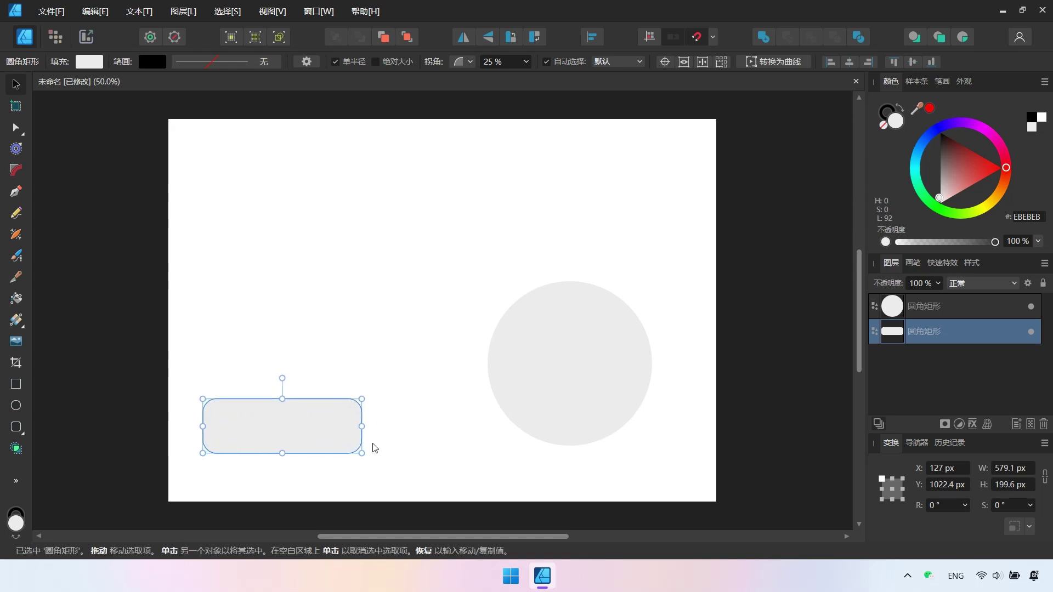
mouse_move(575, 372)
left_mouse_down()
mouse_move(493, 374)
mouse_move(572, 373)
mouse_move(574, 363)
left_mouse_up()
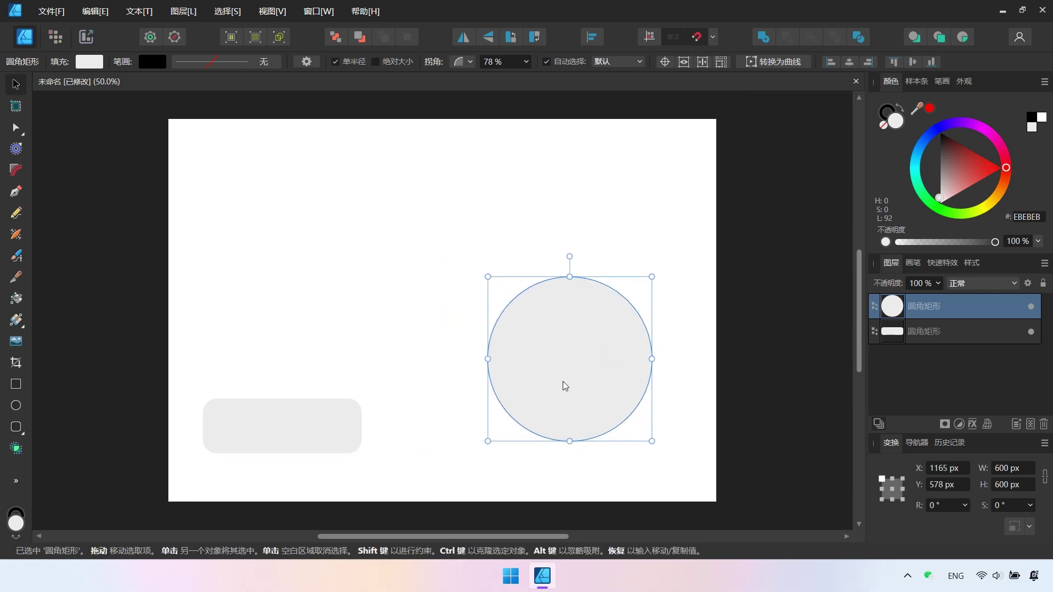
Move the circle to X 700 px, Y 400 px, above the rounded bar.
left_click_drag(562, 378, 446, 332)
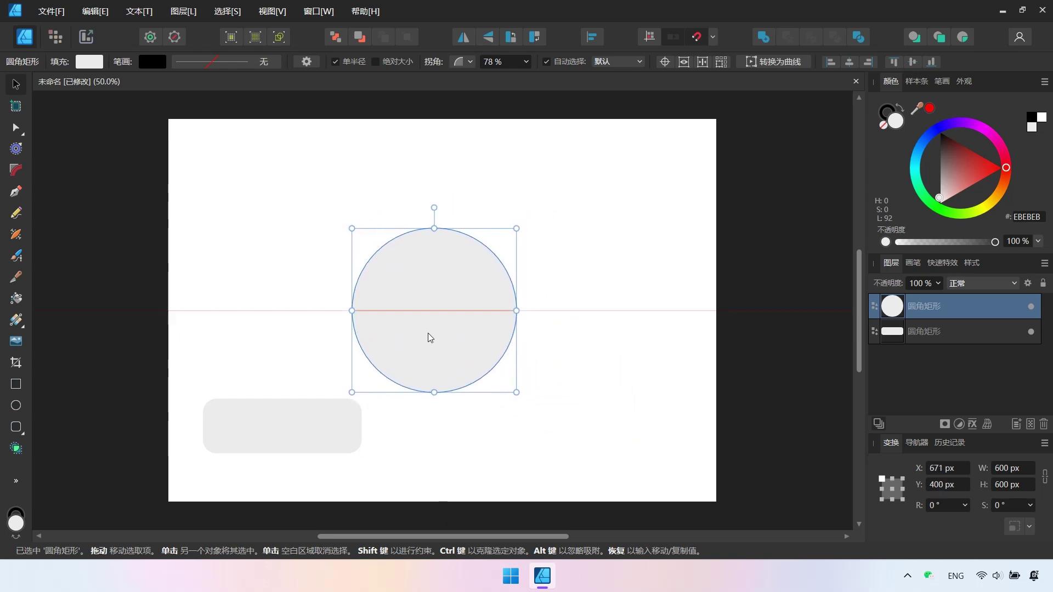
left_click_drag(446, 333, 436, 331)
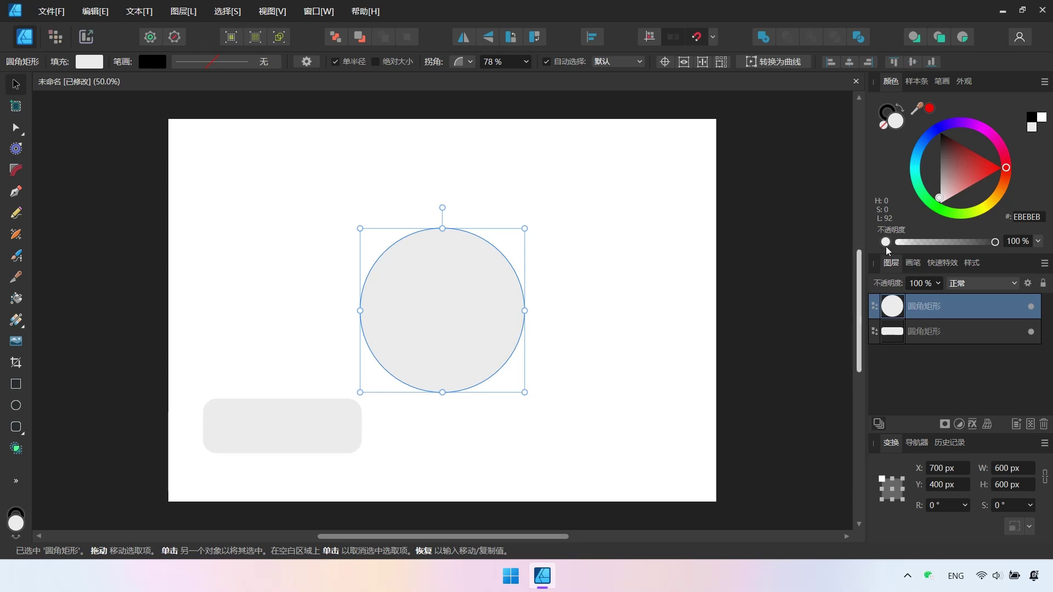
Fill the circle light green (#A5D3A2) using the colour triangle and hue ring.
left_click(973, 160)
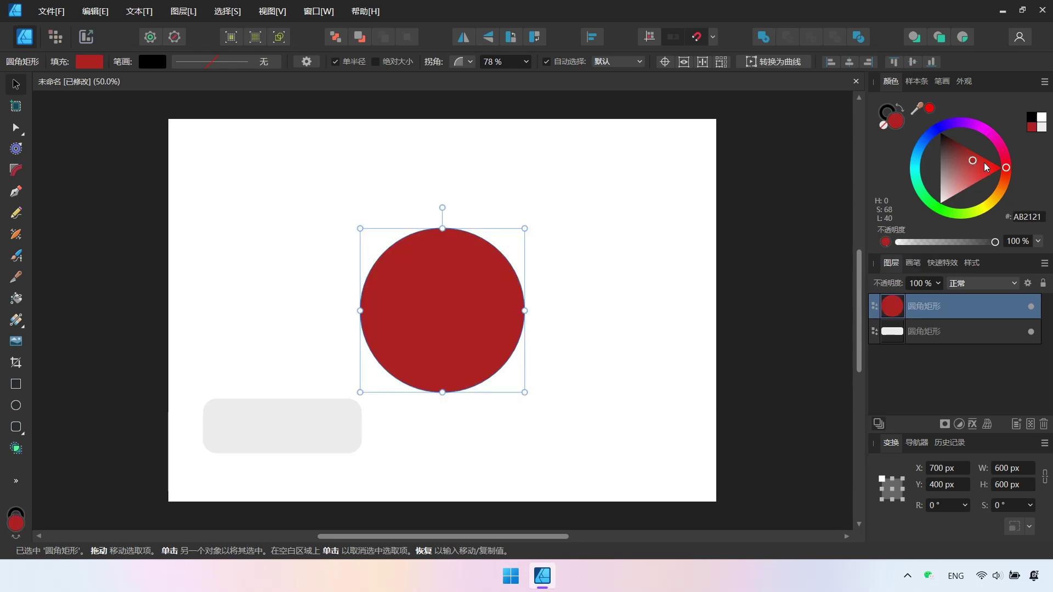
left_click(952, 184)
left_click_drag(1007, 171, 876, 160)
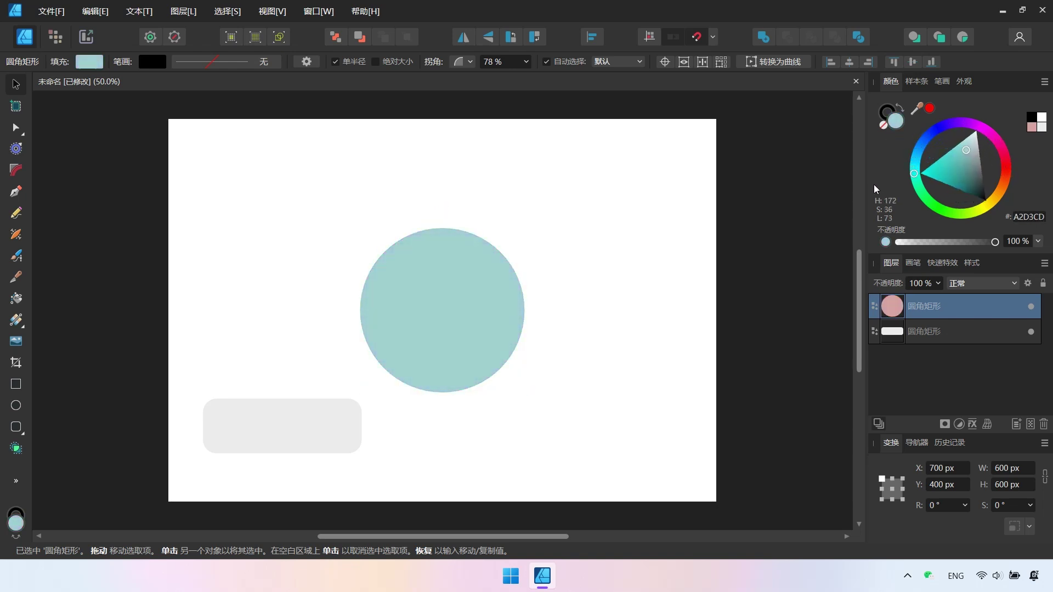
left_click_drag(875, 156, 936, 218)
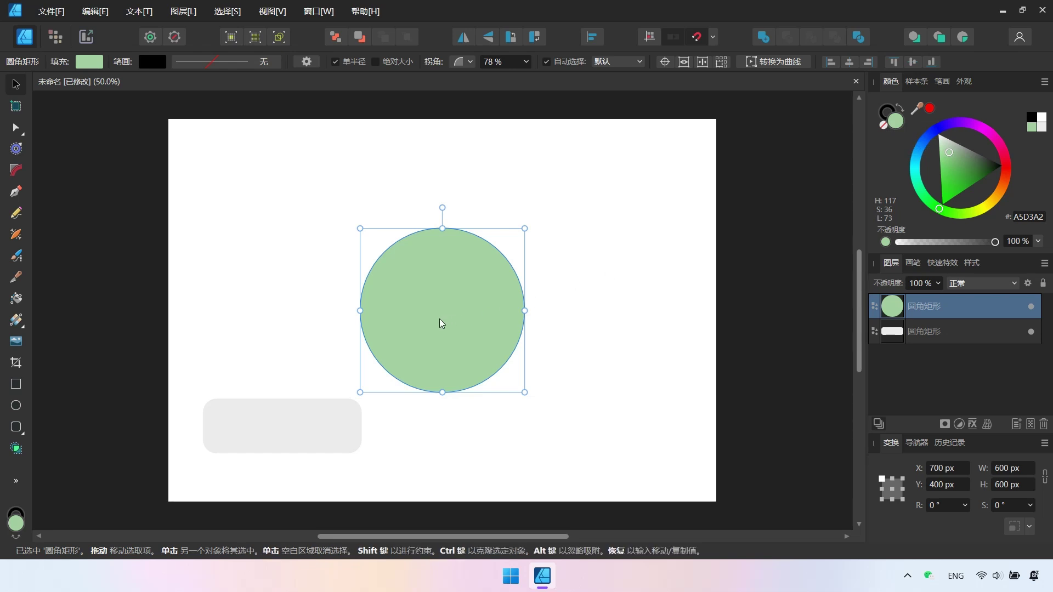
left_click(886, 112)
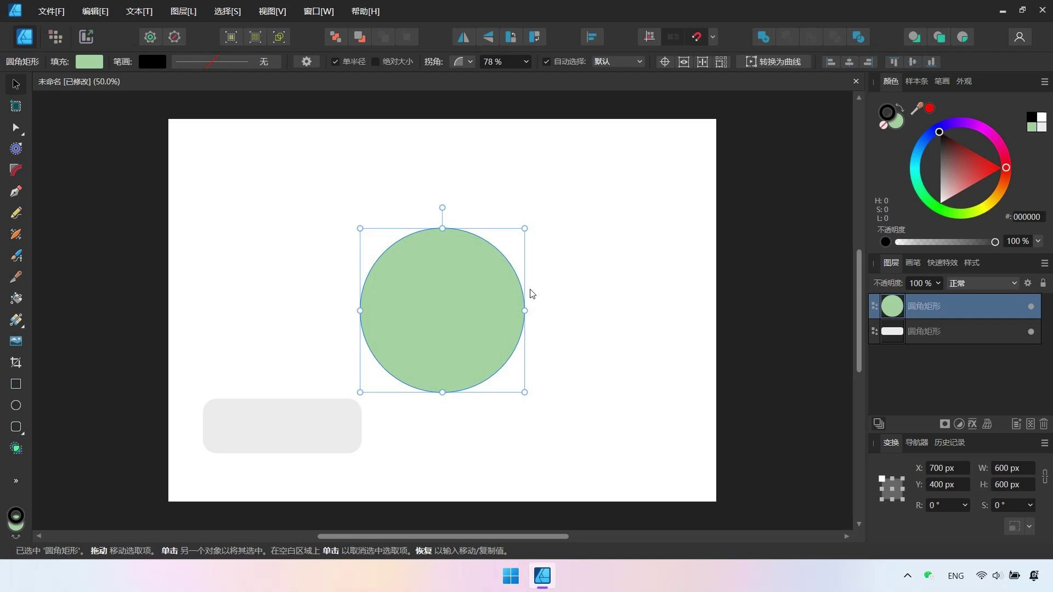
Give the circle a thick 44.3 pt black outline drawn behind its fill.
left_click(940, 84)
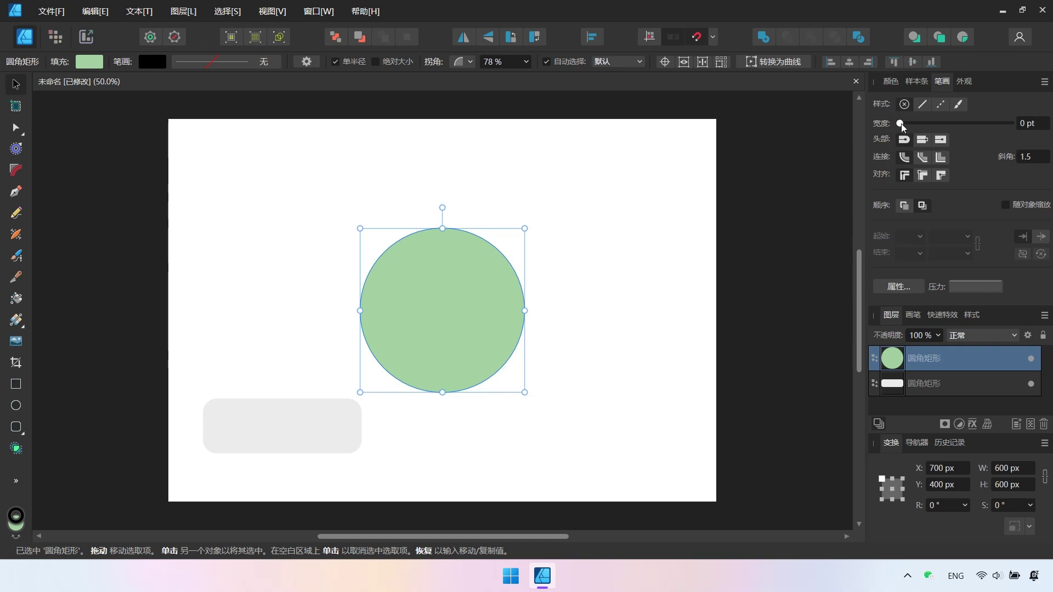
left_click_drag(900, 123, 992, 124)
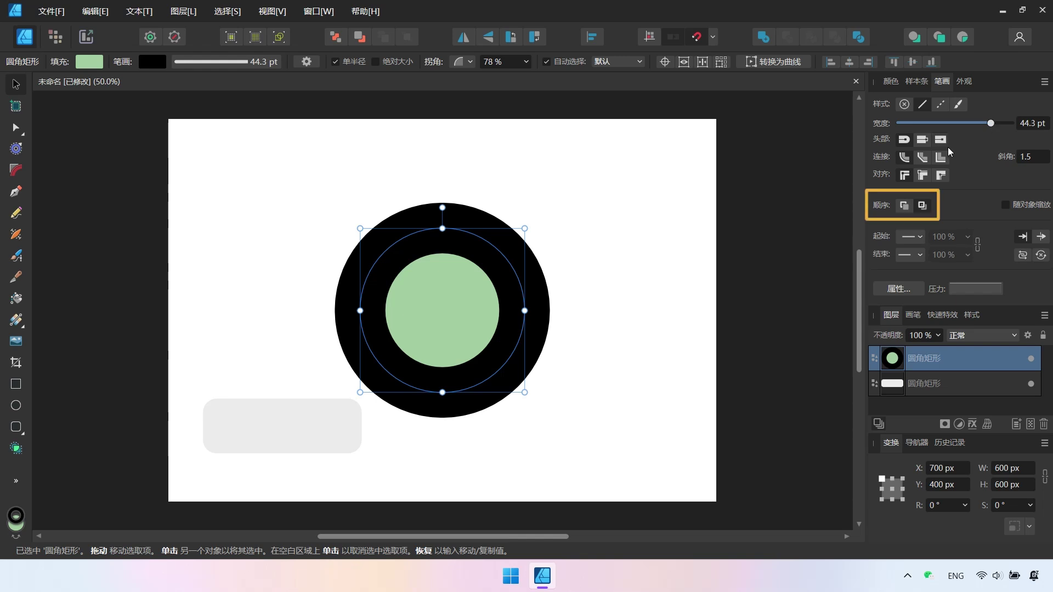
left_click(904, 206)
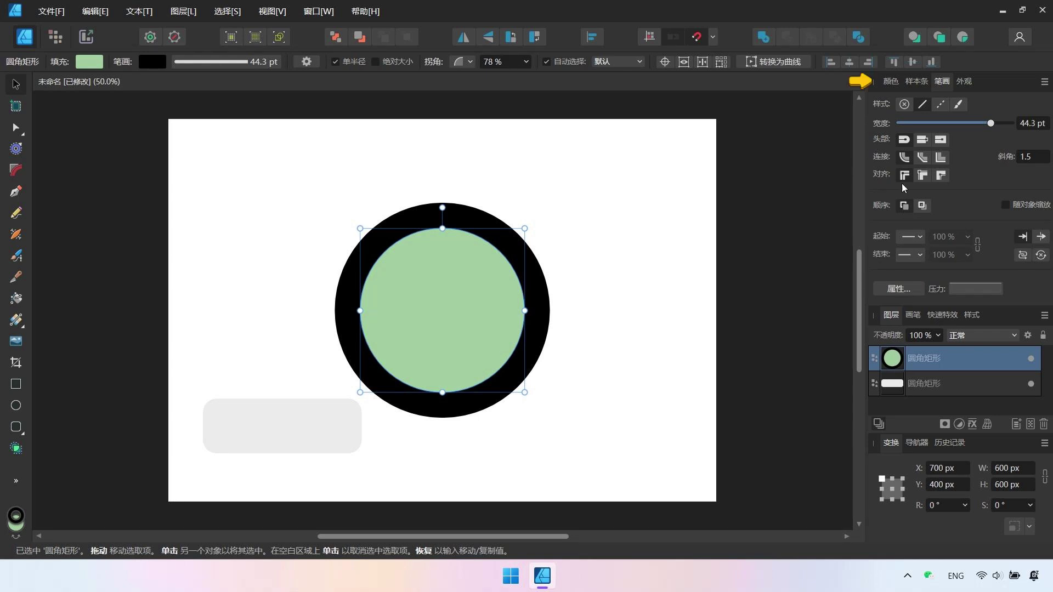
left_click(888, 81)
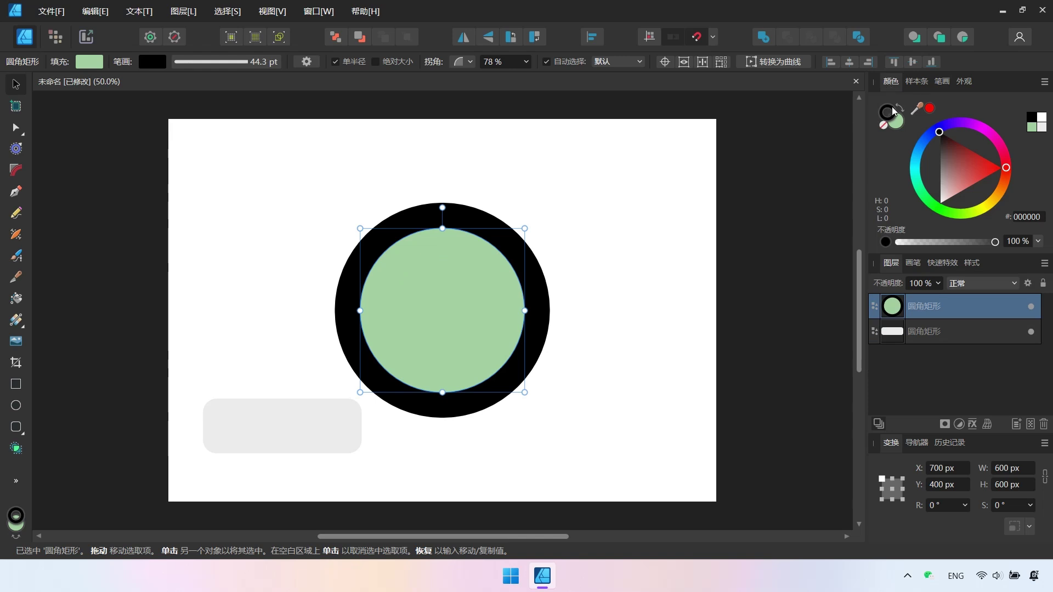
Colour the circle's outline blue (#3B79DC).
mouse_move(975, 169)
left_mouse_down()
mouse_move(899, 173)
mouse_move(920, 137)
left_mouse_up()
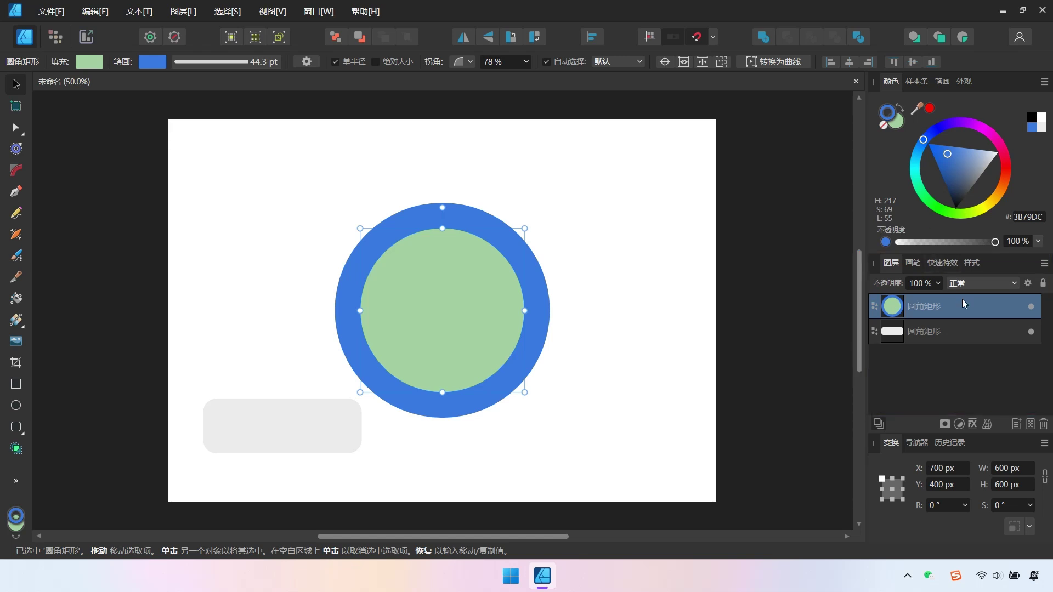
left_click(1031, 307)
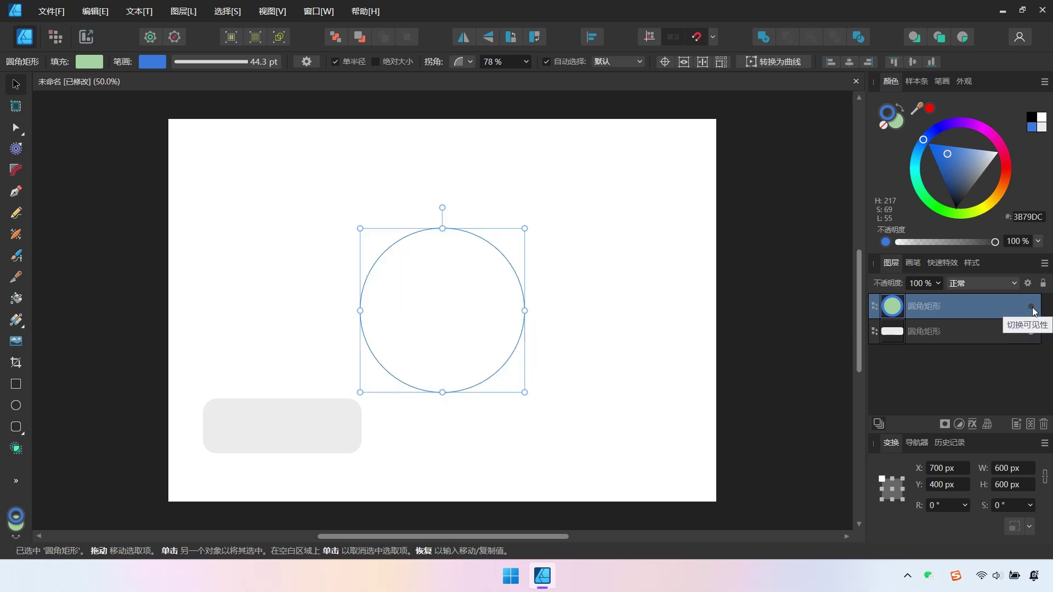
left_click(1030, 307)
left_click(1031, 331)
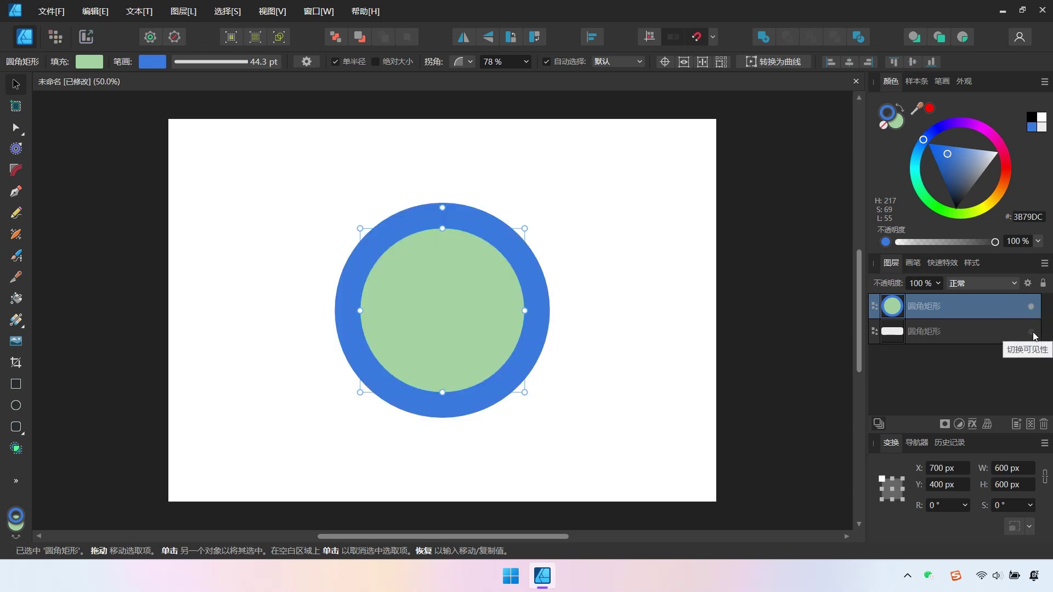
left_click(1030, 332)
left_click(989, 333, "shift")
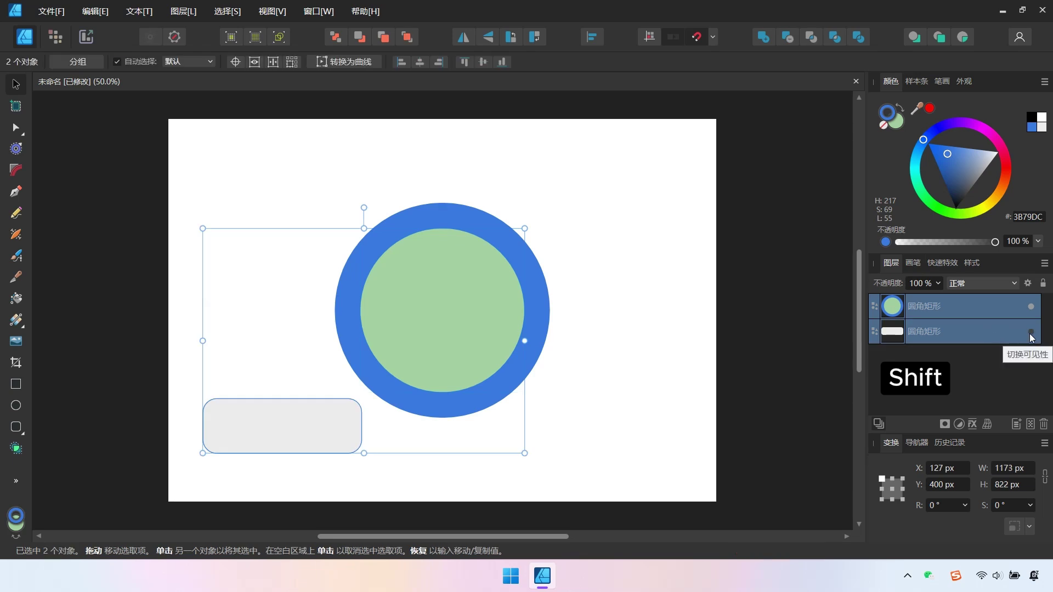
left_click(1031, 332)
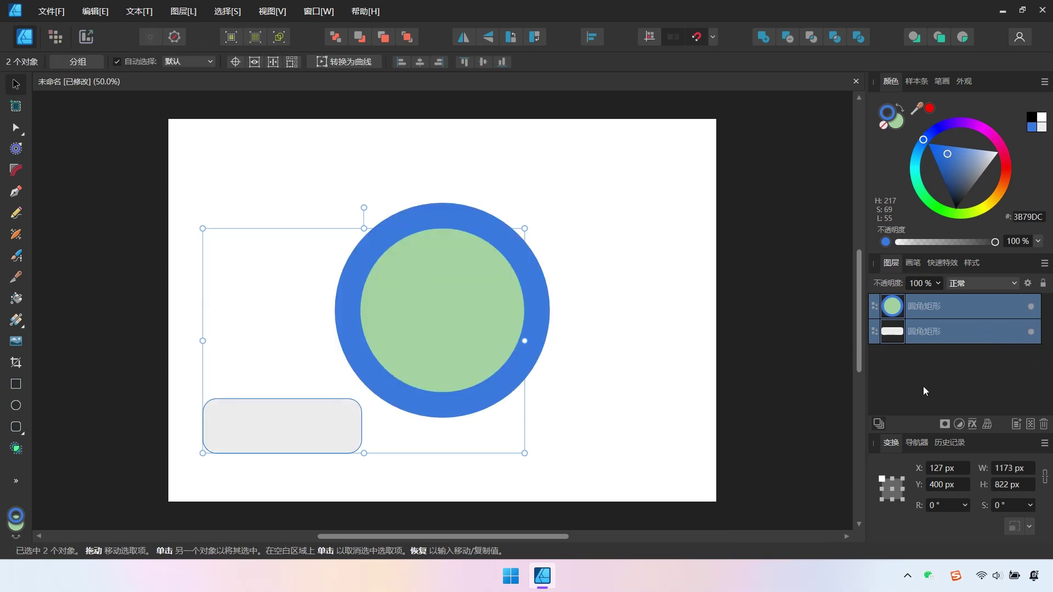
left_click(624, 401)
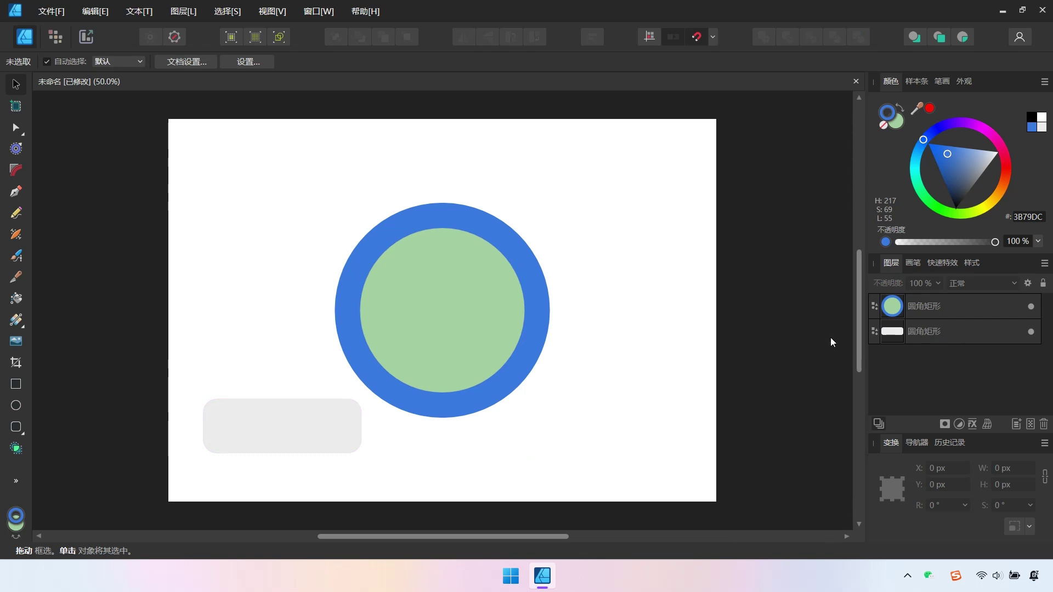
Move the grey bar over the circle's left edge and stack the circle beneath it.
left_click(283, 421)
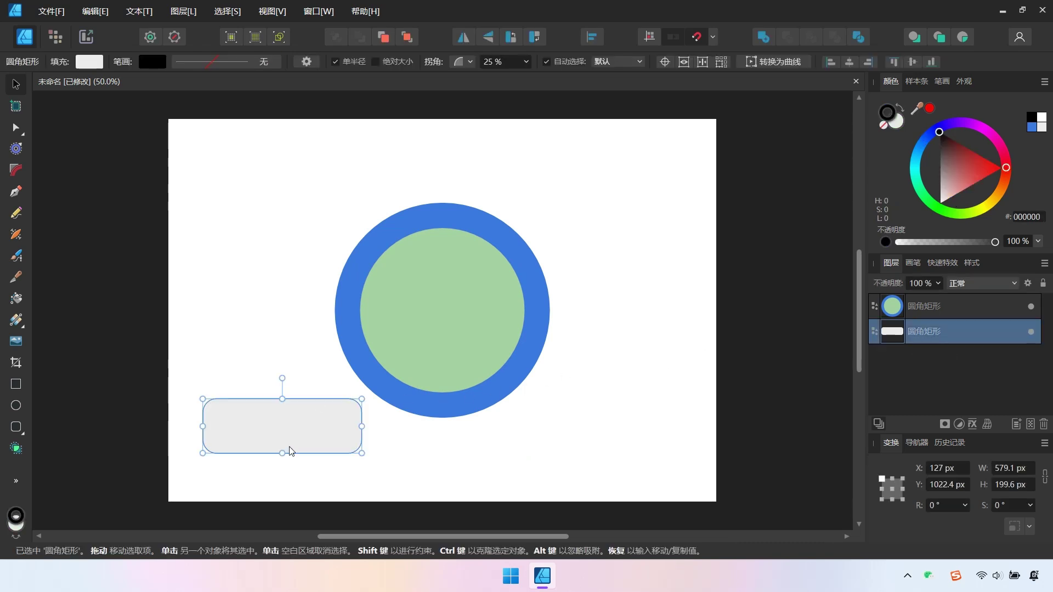
left_click_drag(290, 451, 360, 333)
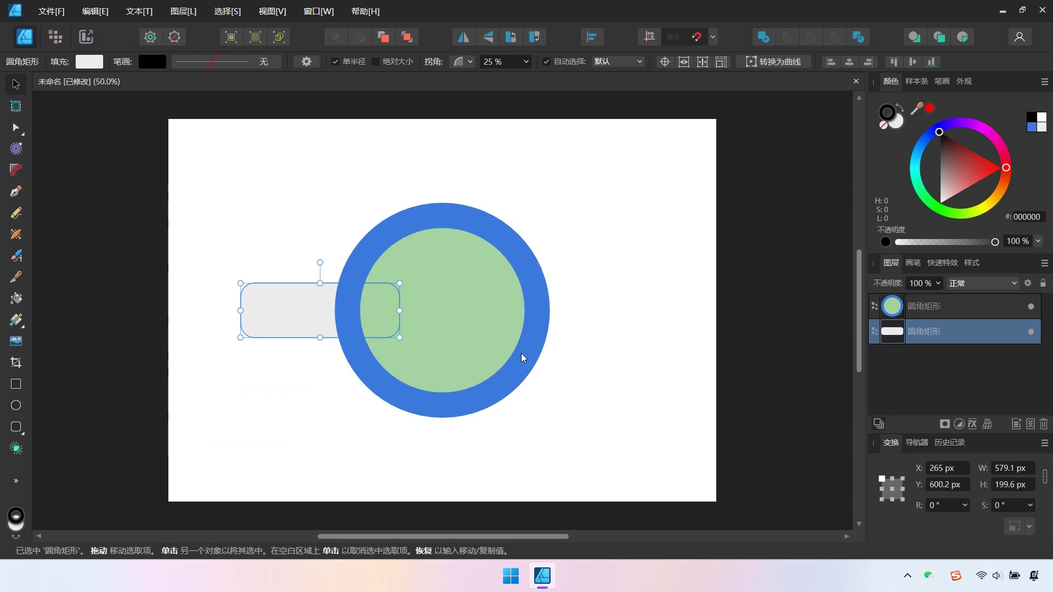
left_click(956, 306)
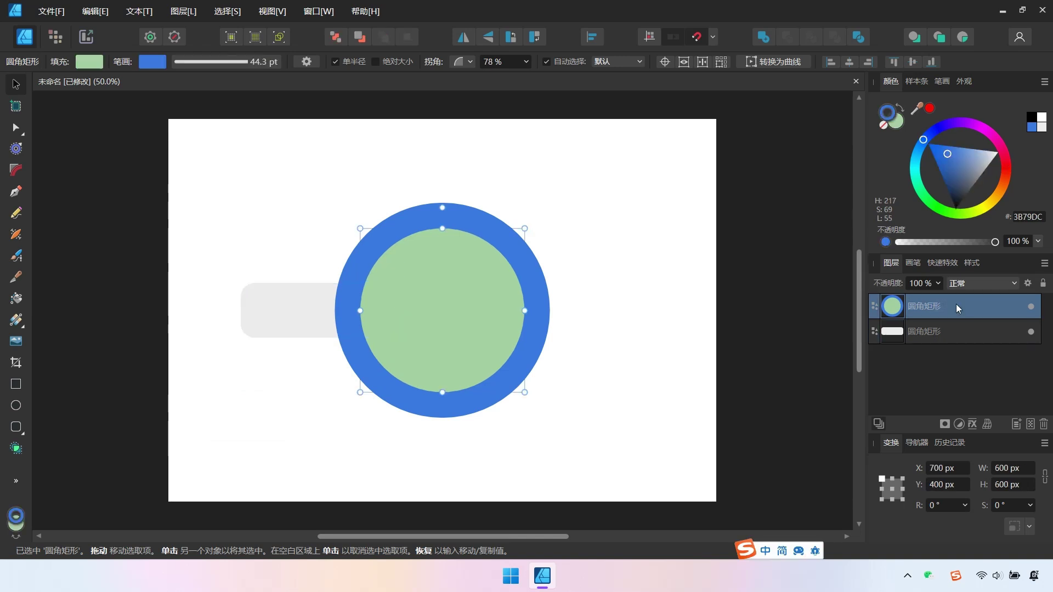
left_click_drag(956, 305, 951, 351)
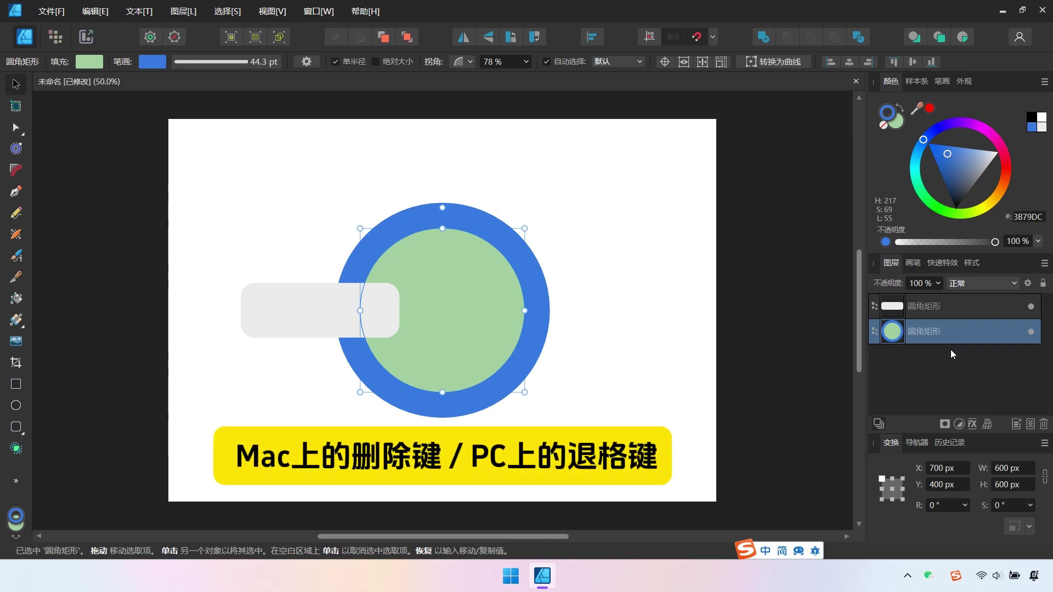
key("BackSpace")
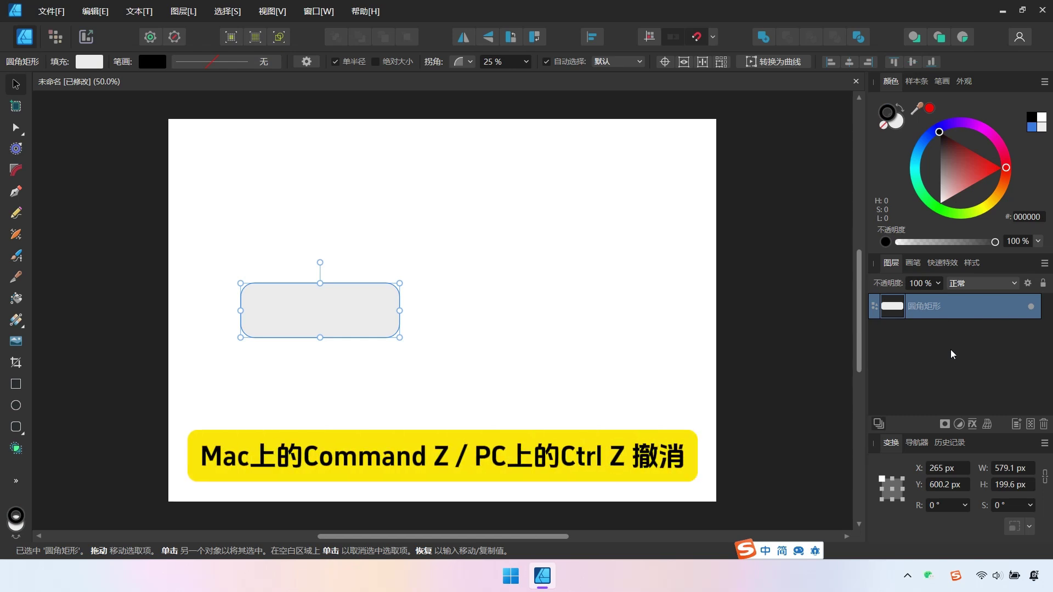
key("ctrl+z")
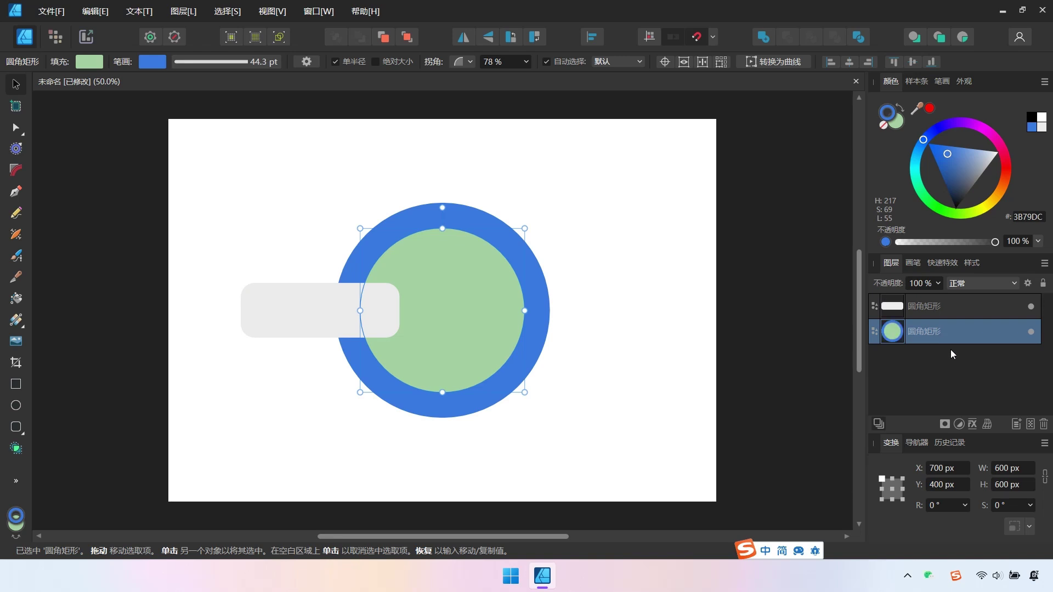
left_click(645, 410)
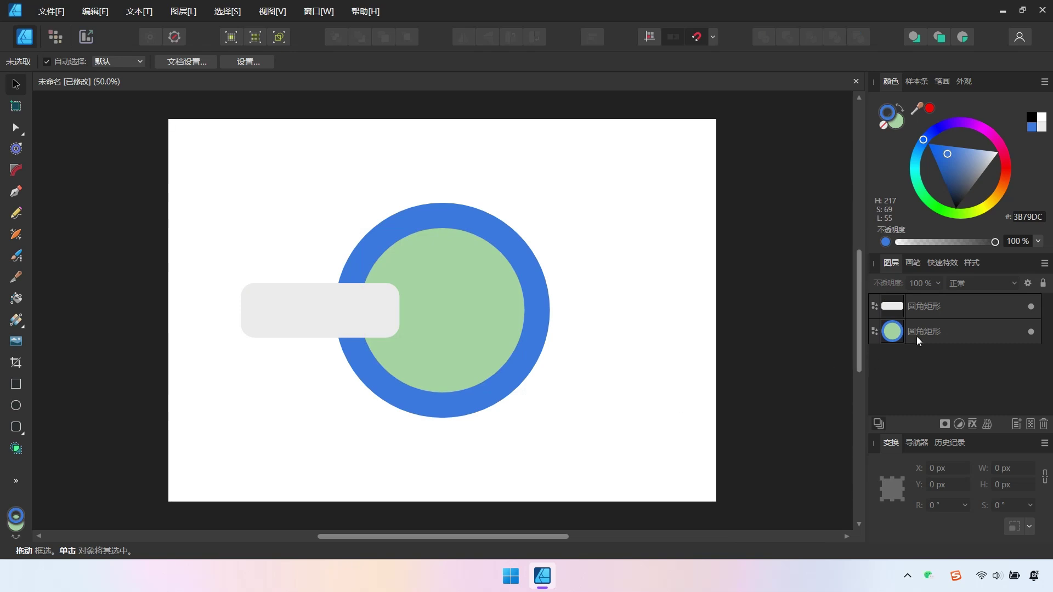
left_click(946, 302)
left_click(964, 335, "shift")
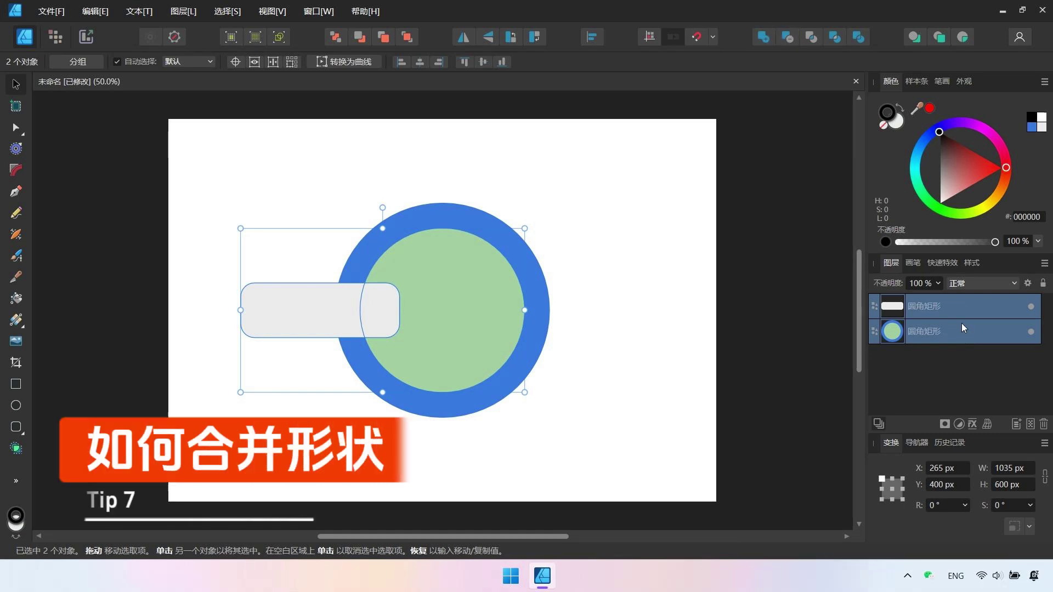
left_click(763, 37)
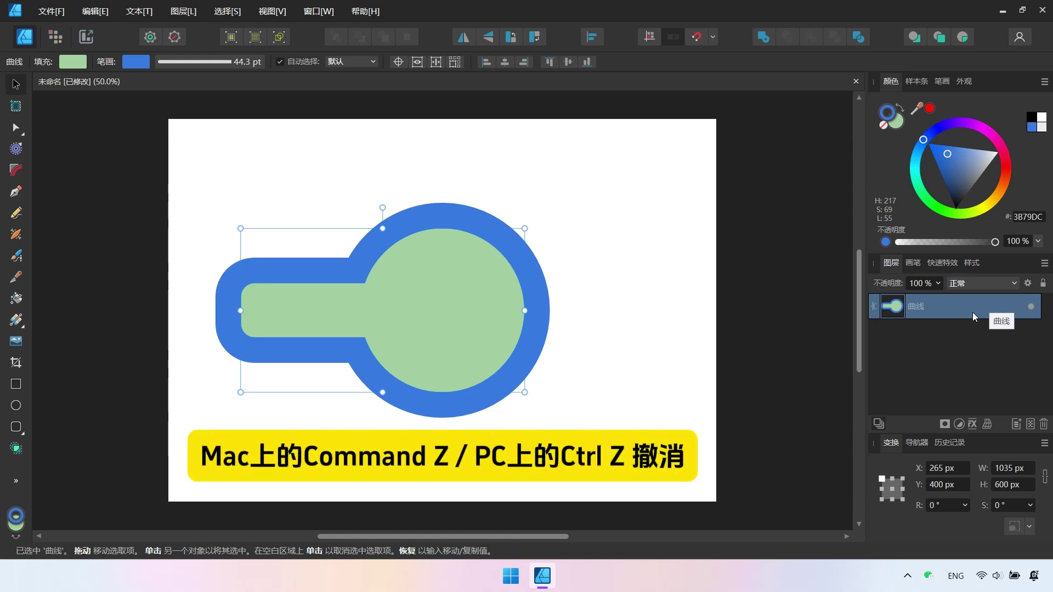
key("ctrl+z")
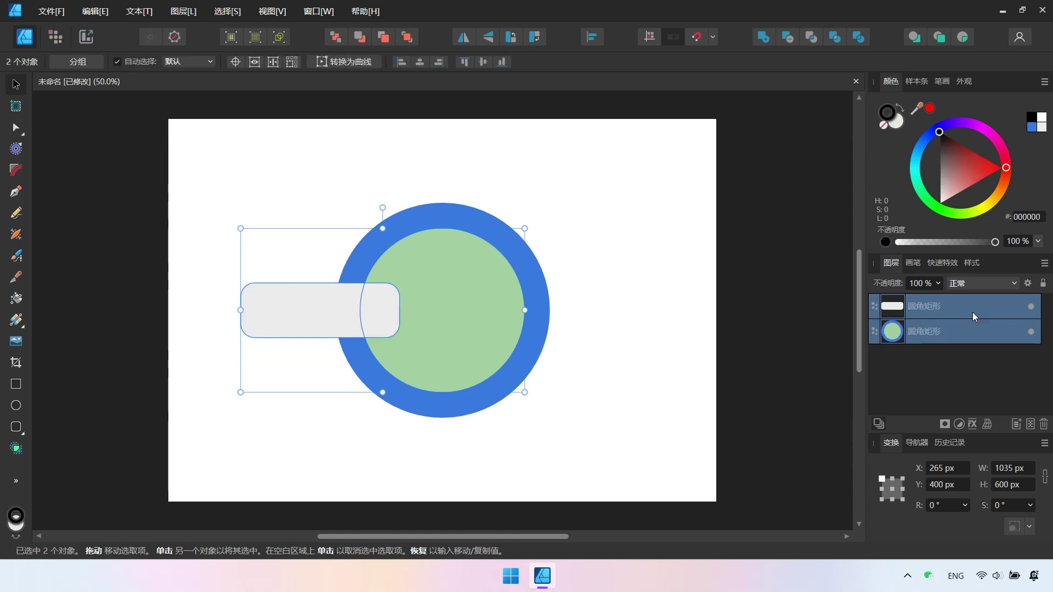
left_click(788, 38)
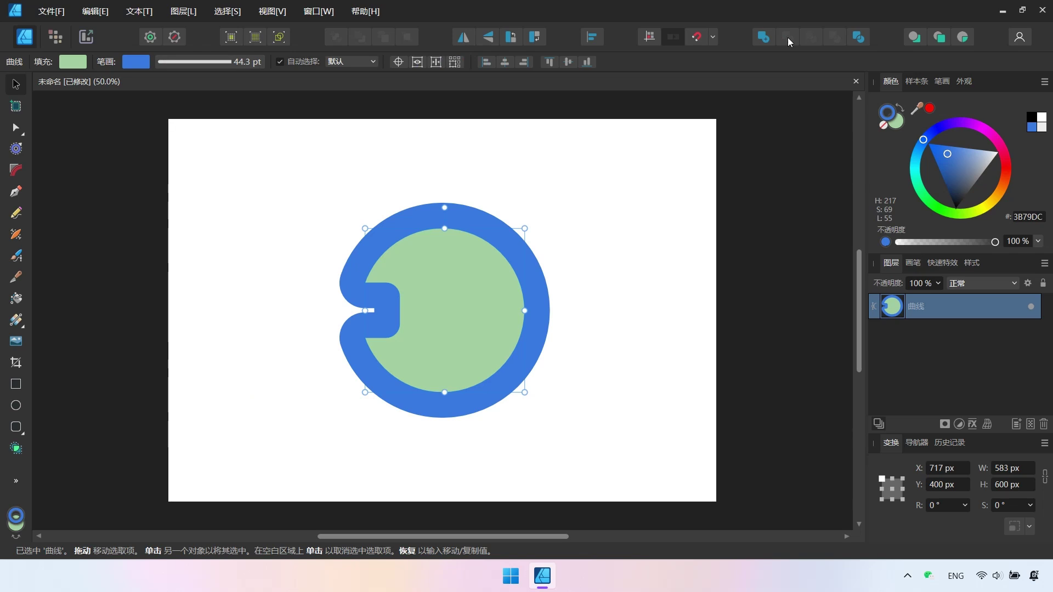
key("ctrl+z")
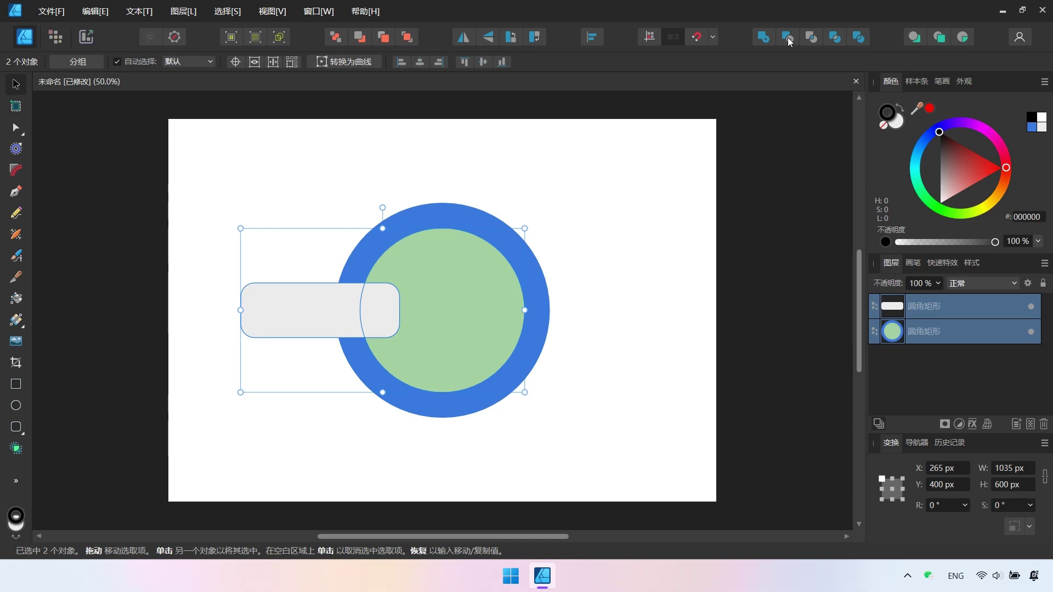
Put the grey rounded bar beneath the circle and union them into one curve, undoing a mistaken subtract.
left_click(961, 305)
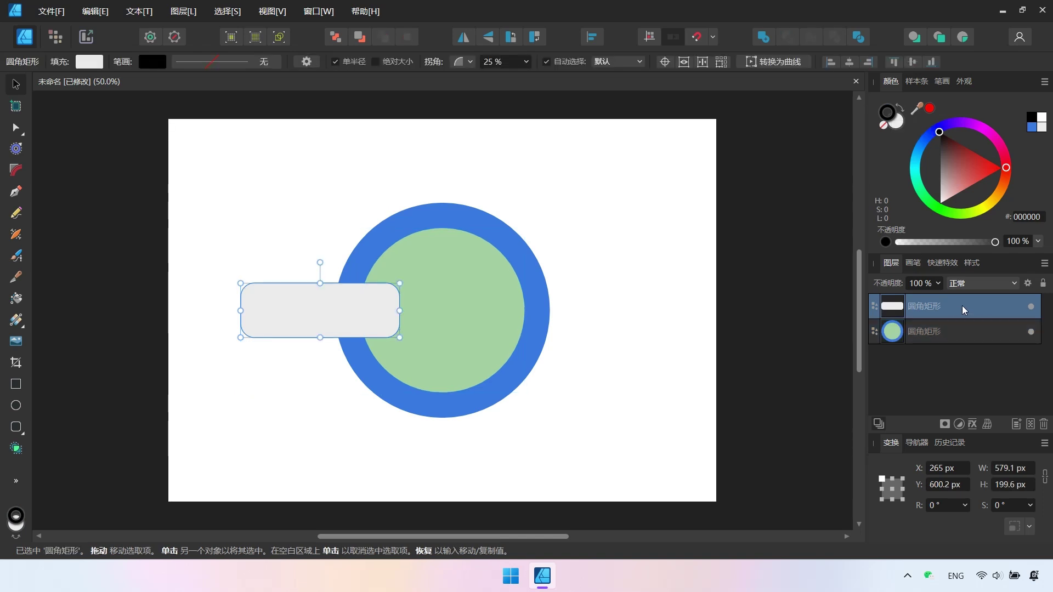
left_click_drag(962, 305, 970, 355)
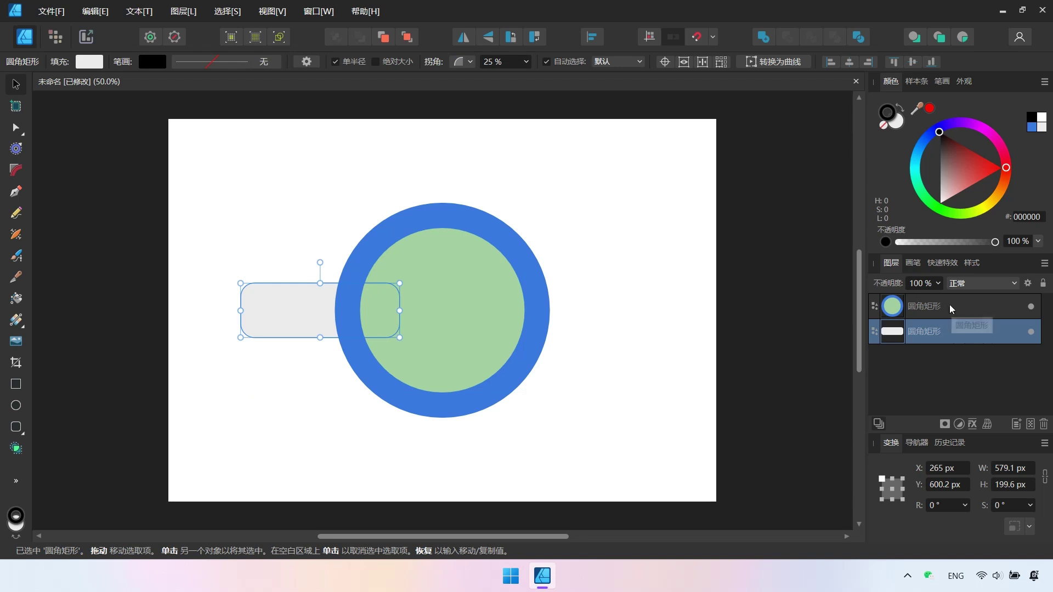
left_click(949, 304, "shift")
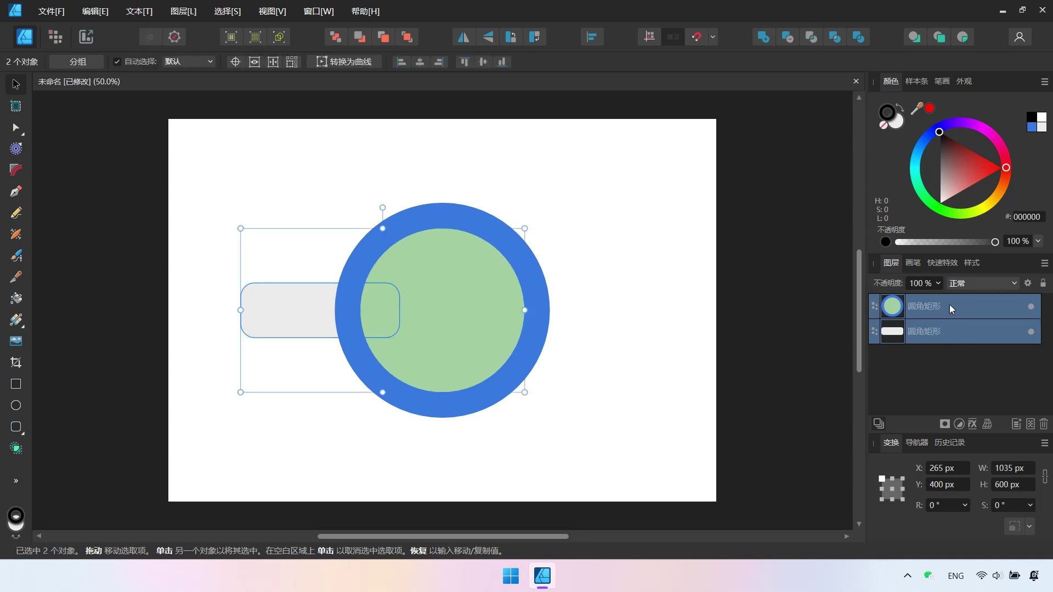
left_click(788, 38)
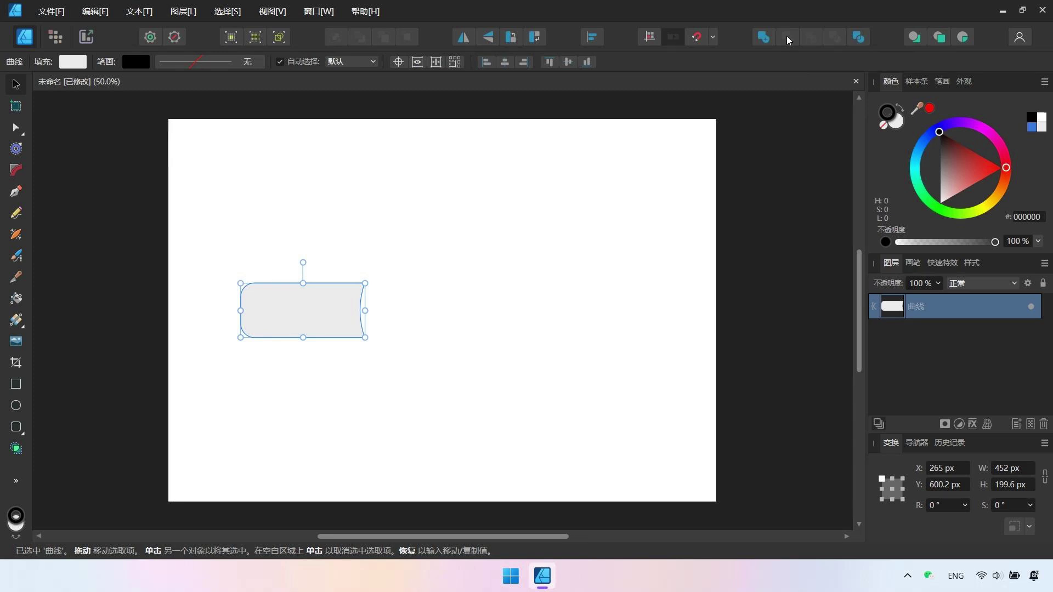
key("ctrl+z")
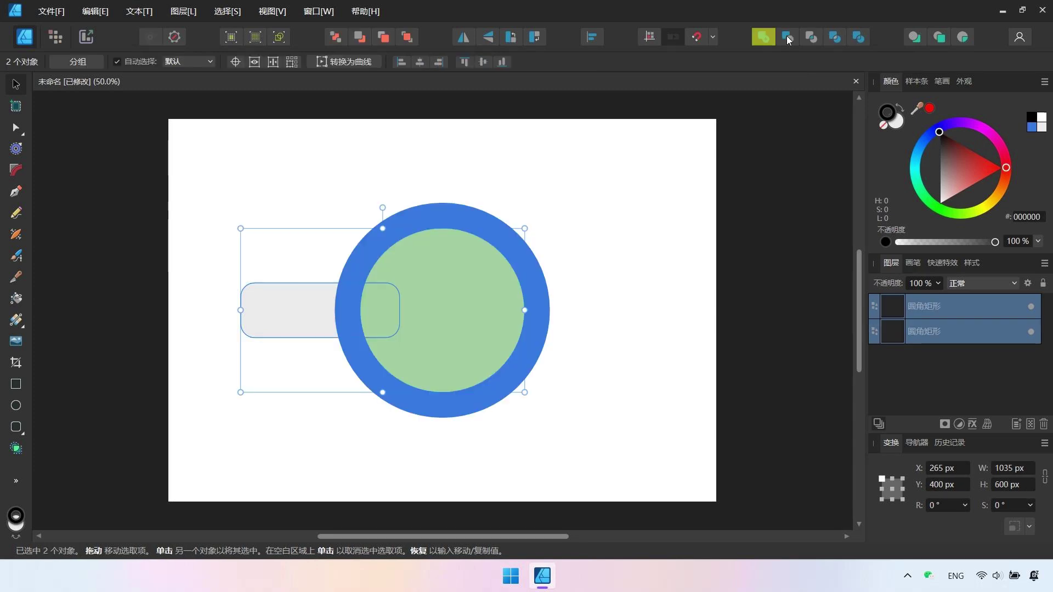
left_click(762, 37)
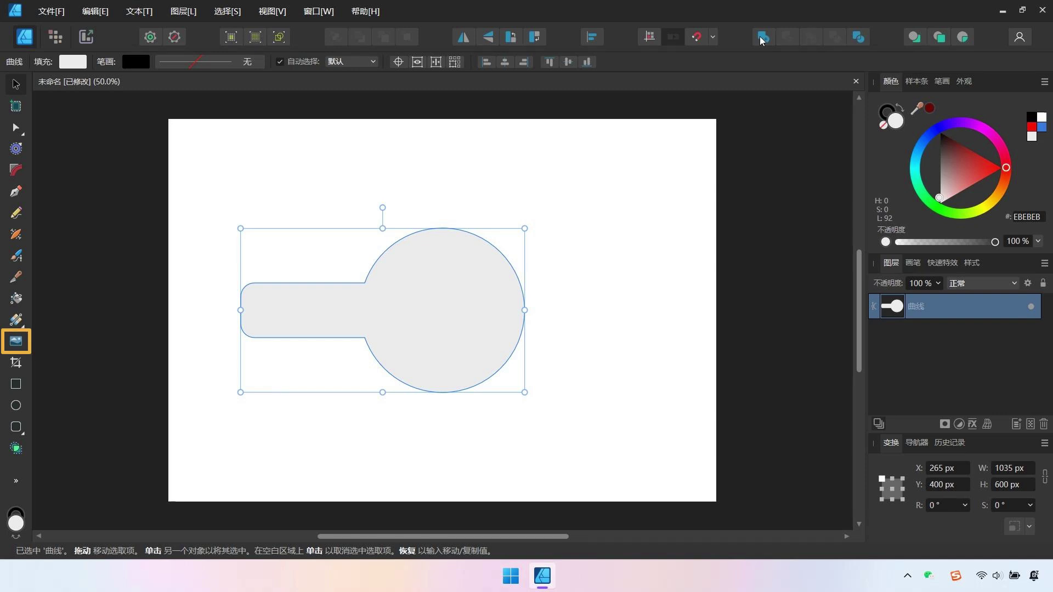
Place the duck image demo.fw.png at the page's top right and enlarge it.
left_click(22, 344)
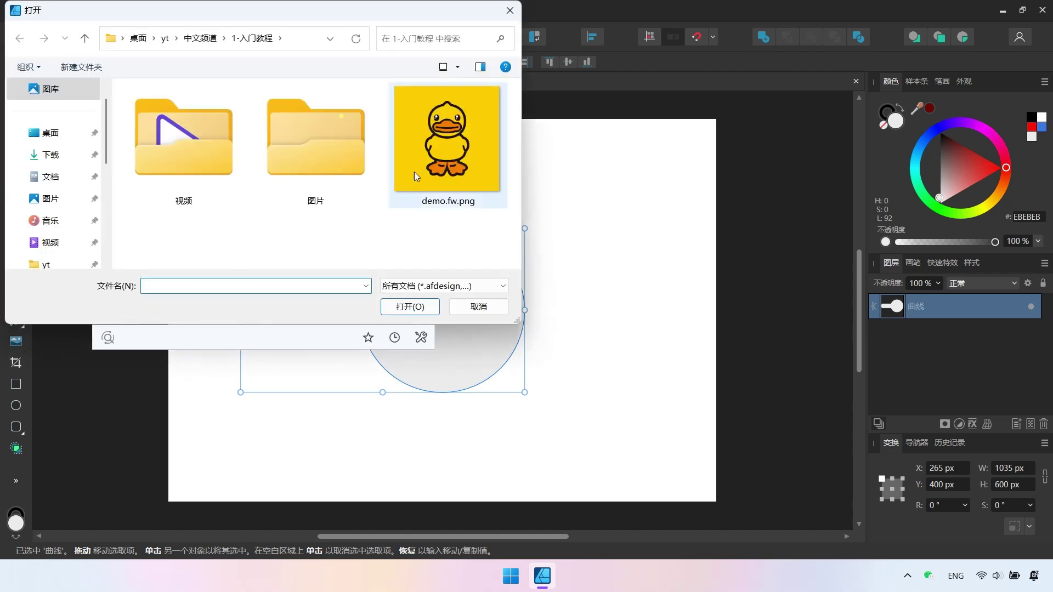
double_click(414, 173)
mouse_move(521, 136)
left_mouse_down()
mouse_move(651, 287)
mouse_move(683, 347)
left_mouse_up()
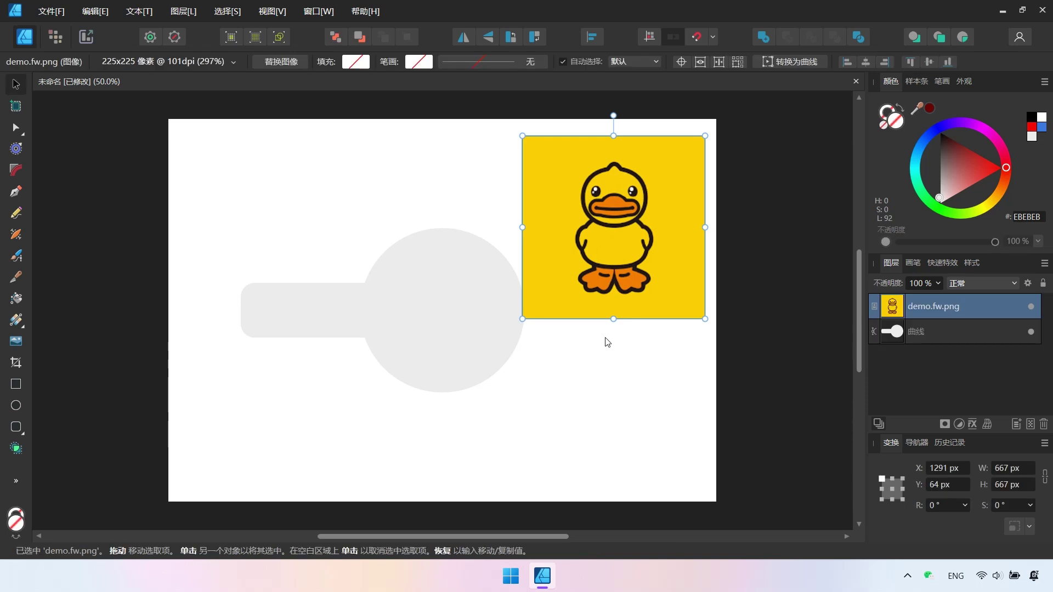
mouse_move(522, 318)
left_mouse_down()
mouse_move(438, 375)
mouse_move(390, 425)
left_mouse_up()
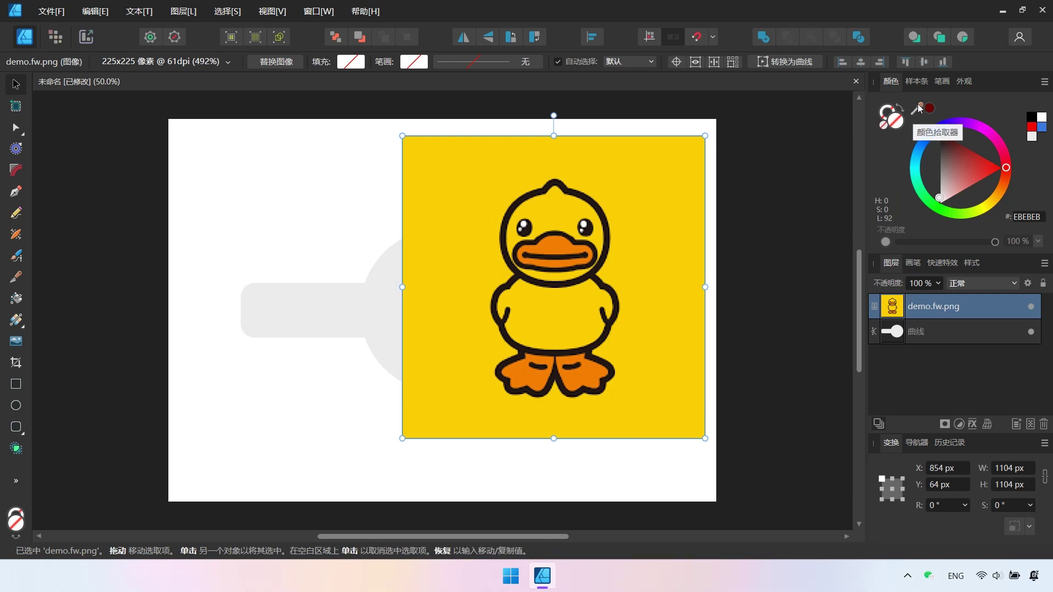
Fill the merged shape with orange EF7D00 sampled from the duck, then shrink the duck to 523 px.
left_click_drag(916, 108, 587, 367)
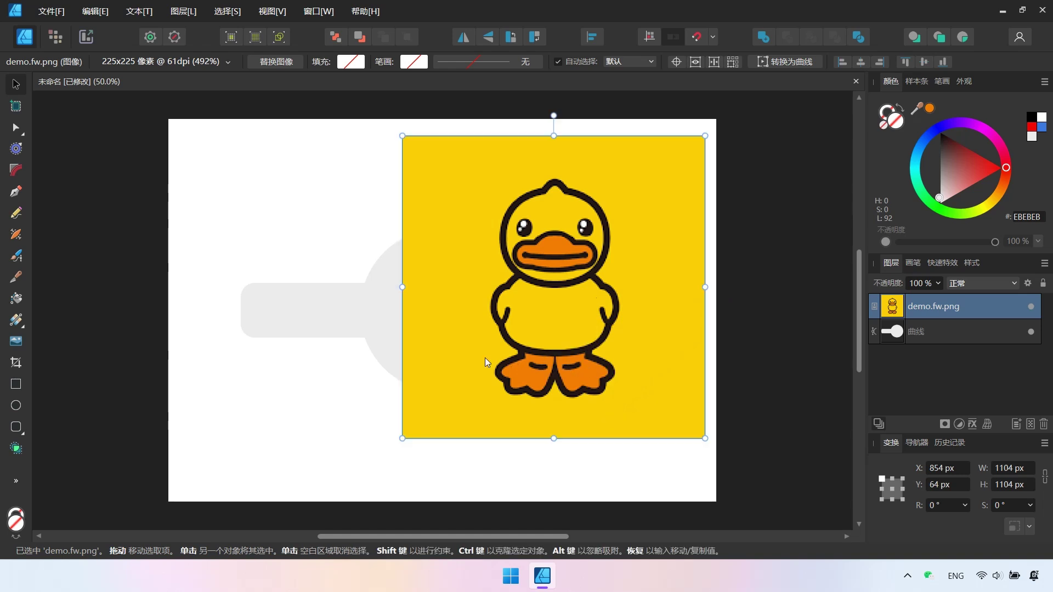
left_click(321, 318)
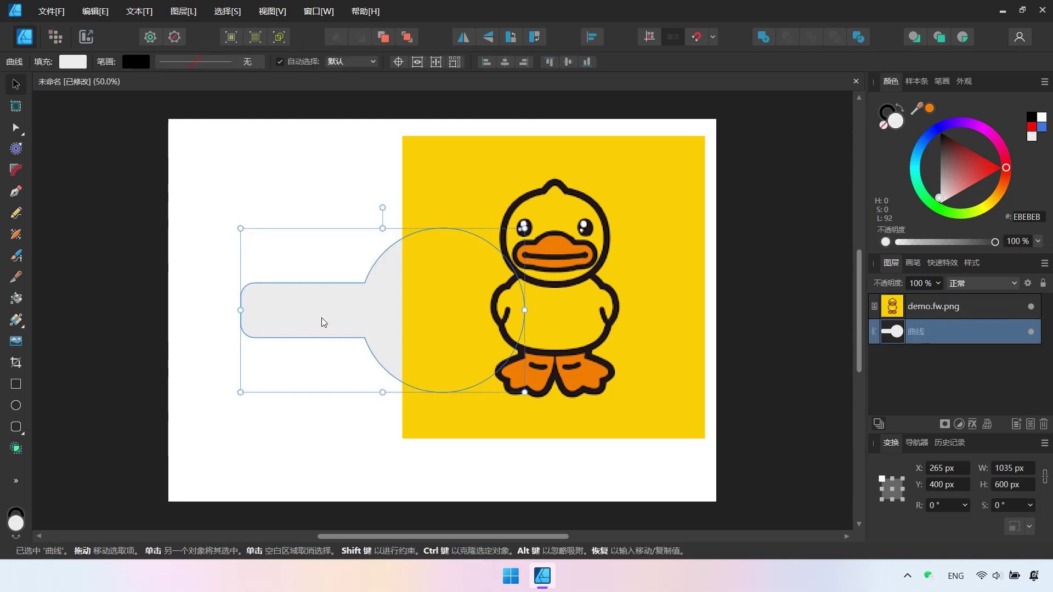
left_click(930, 108)
left_click(592, 308)
left_click_drag(402, 438, 547, 294)
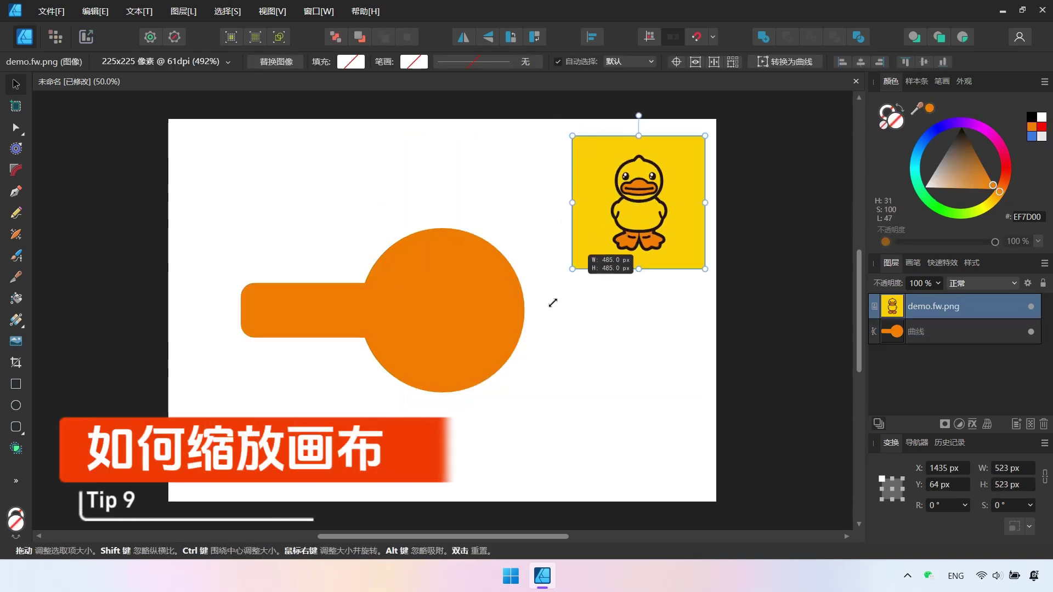
left_click(554, 308)
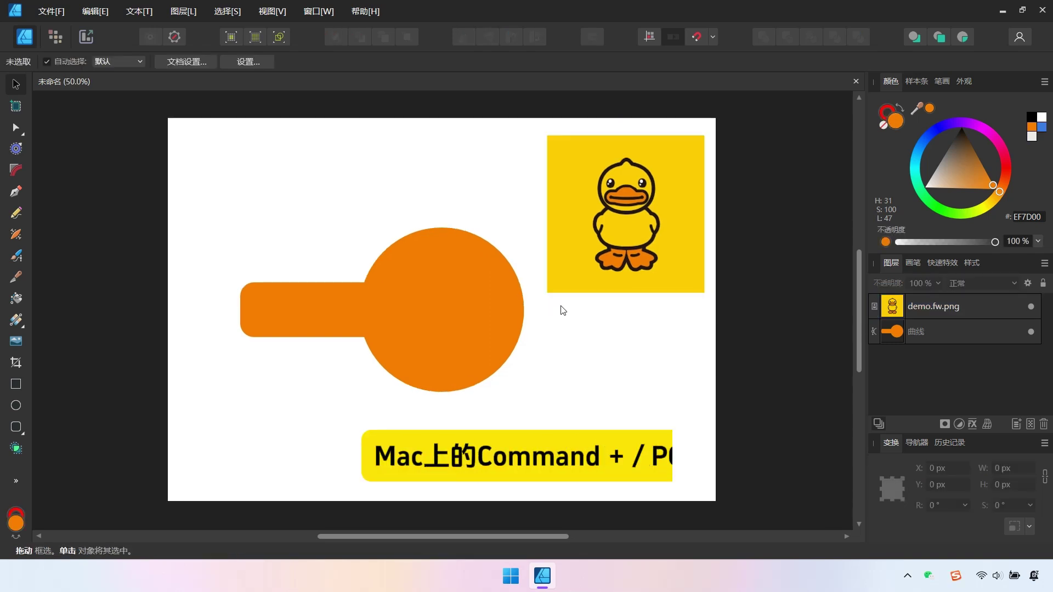
key("ctrl+plus")
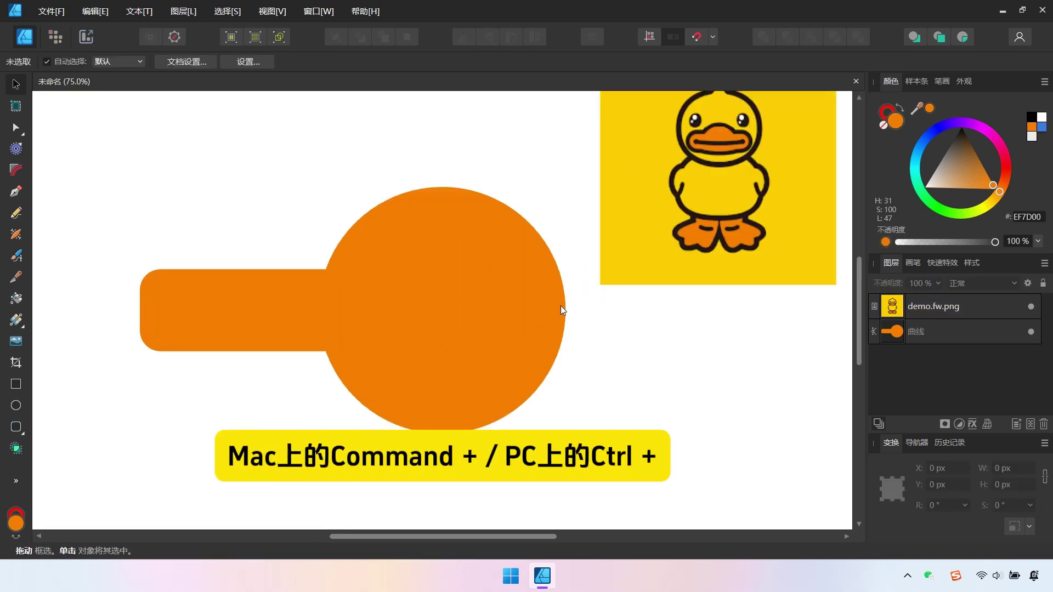
key("ctrl+plus")
key("ctrl+plus")
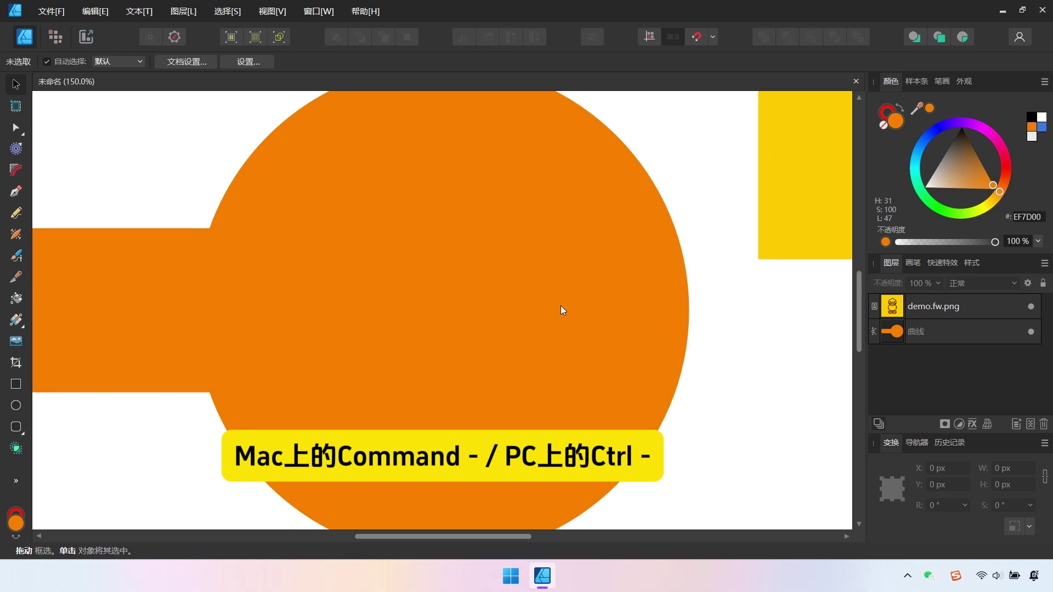
key("ctrl+minus")
key("ctrl+minus")
key("ctrl+minus")
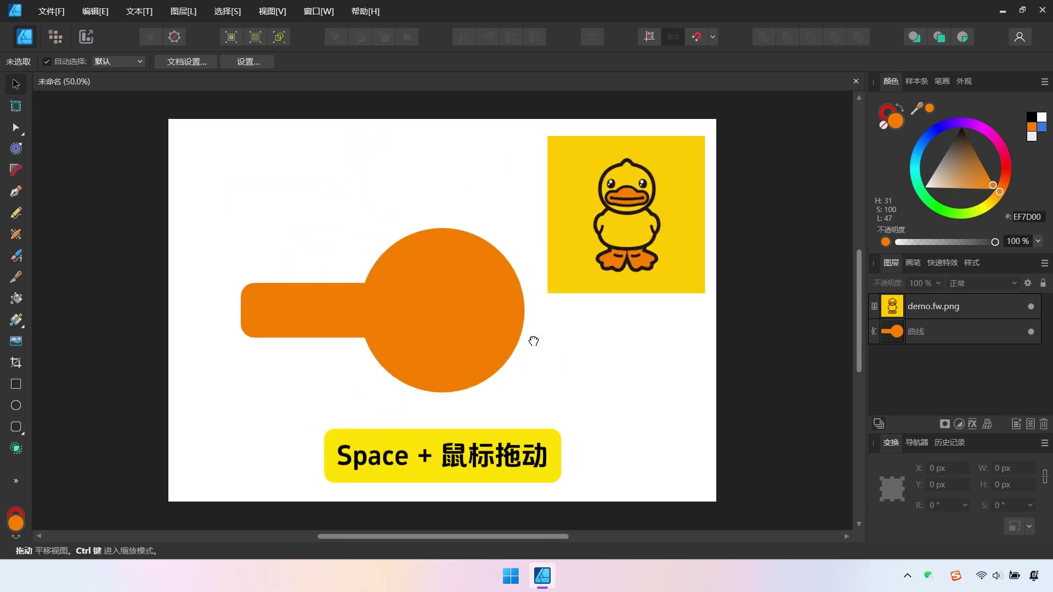
left_click_drag(533, 341, 398, 339)
left_click_drag(629, 289, 322, 383)
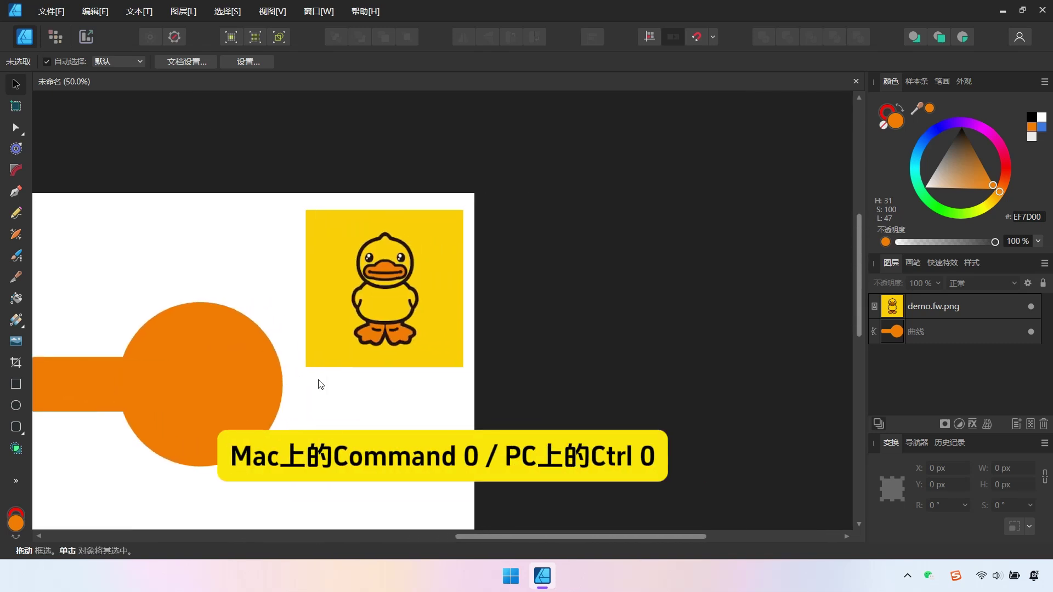
key("ctrl+0")
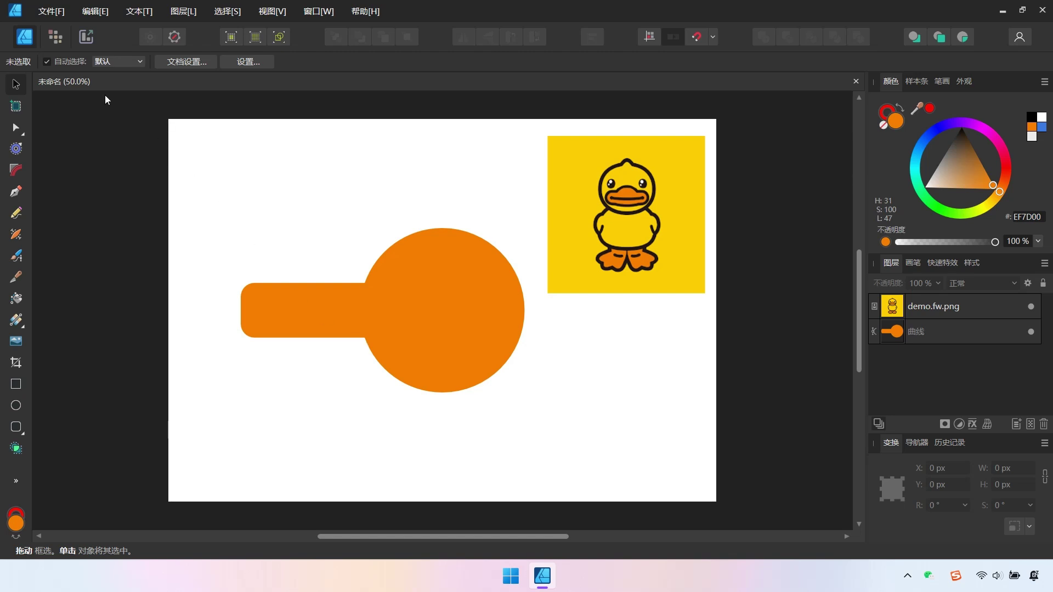
Save the document as an Affinity file named 'demo'.
left_click(51, 11)
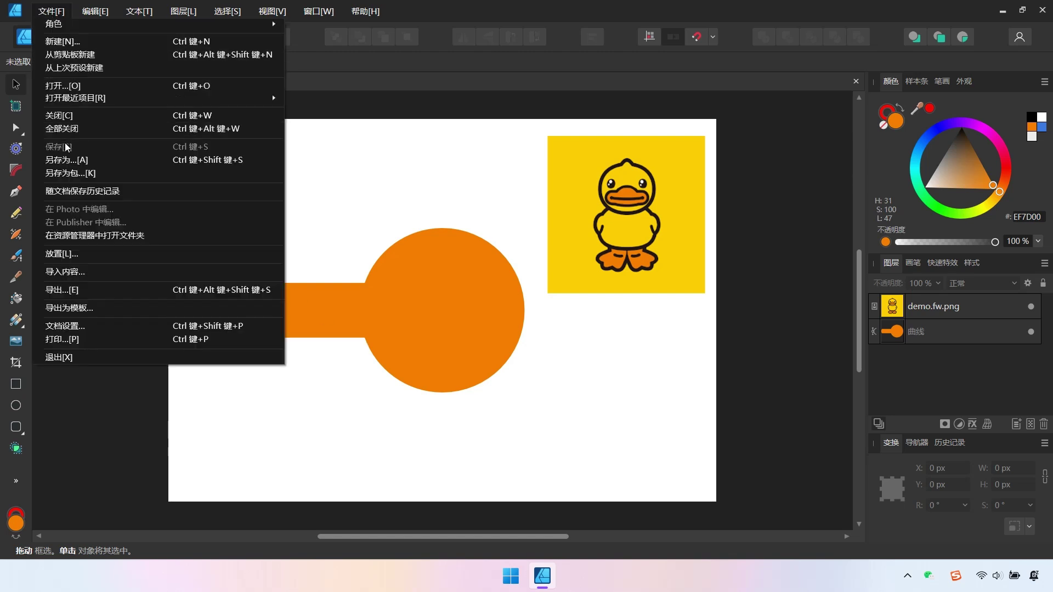
left_click(66, 160)
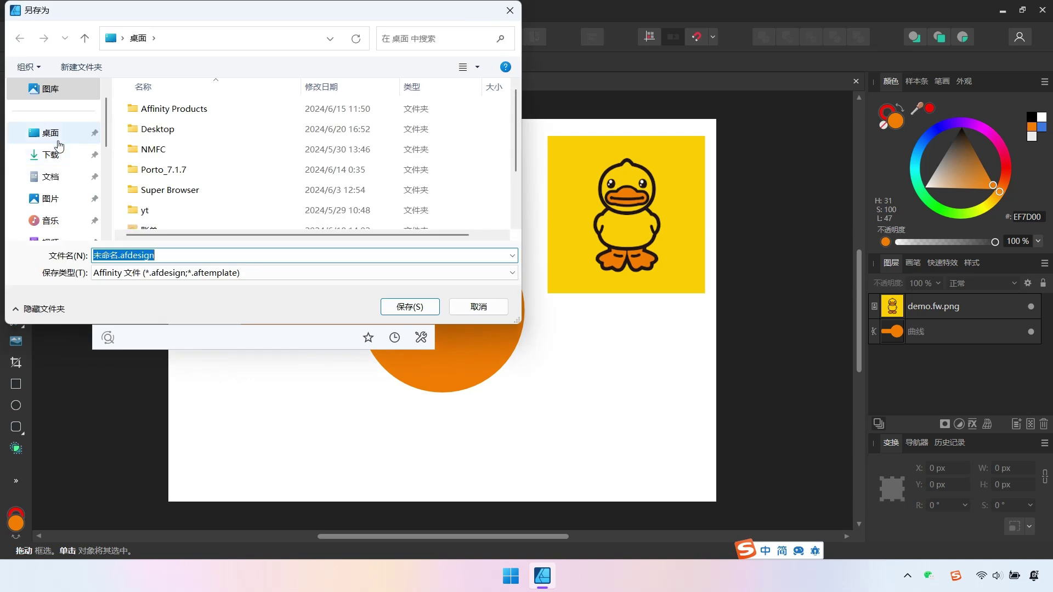
type("demo")
key("Return")
key("Return")
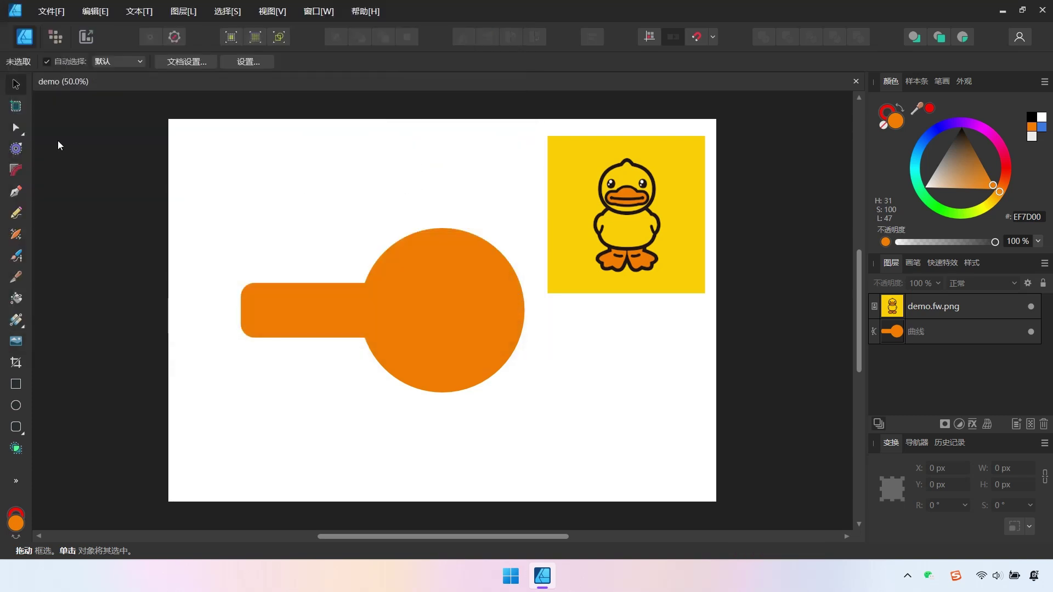
left_click(51, 11)
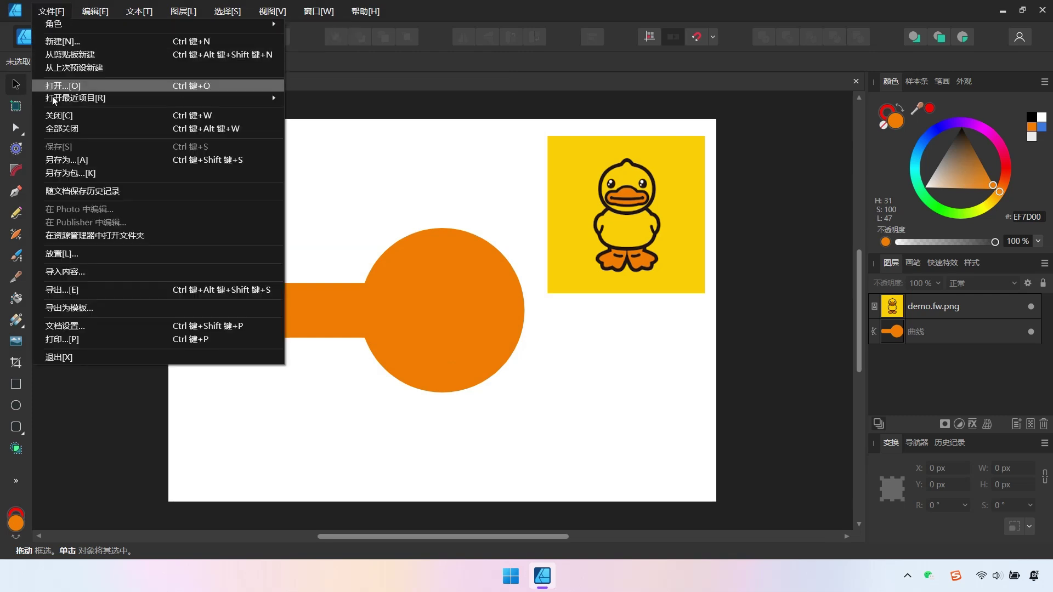
Export the whole 2000 × 1400 px design as a PNG named demo.png to the desktop.
left_click(81, 290)
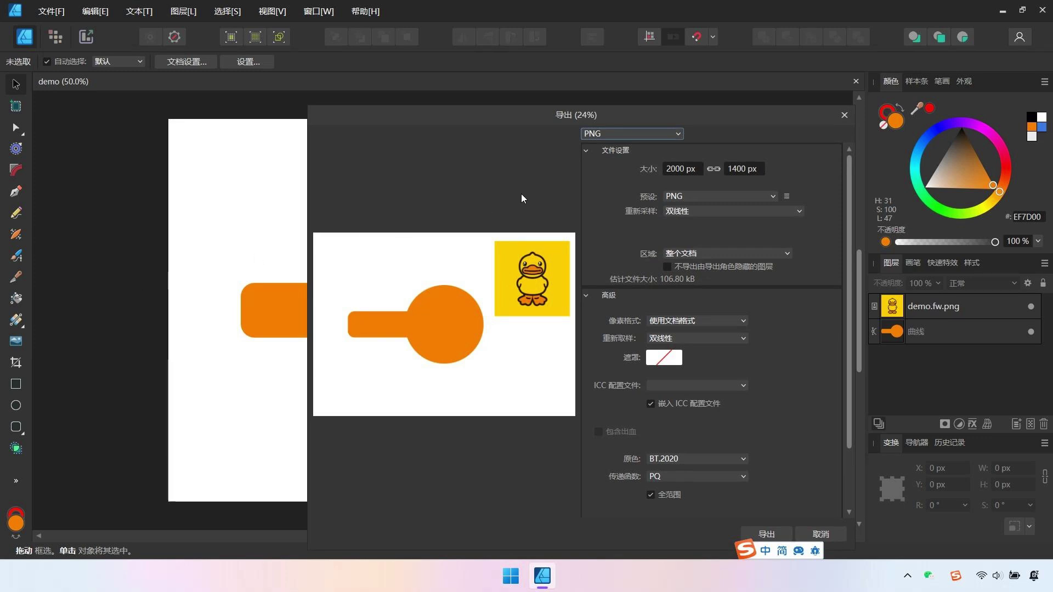
left_click(663, 134)
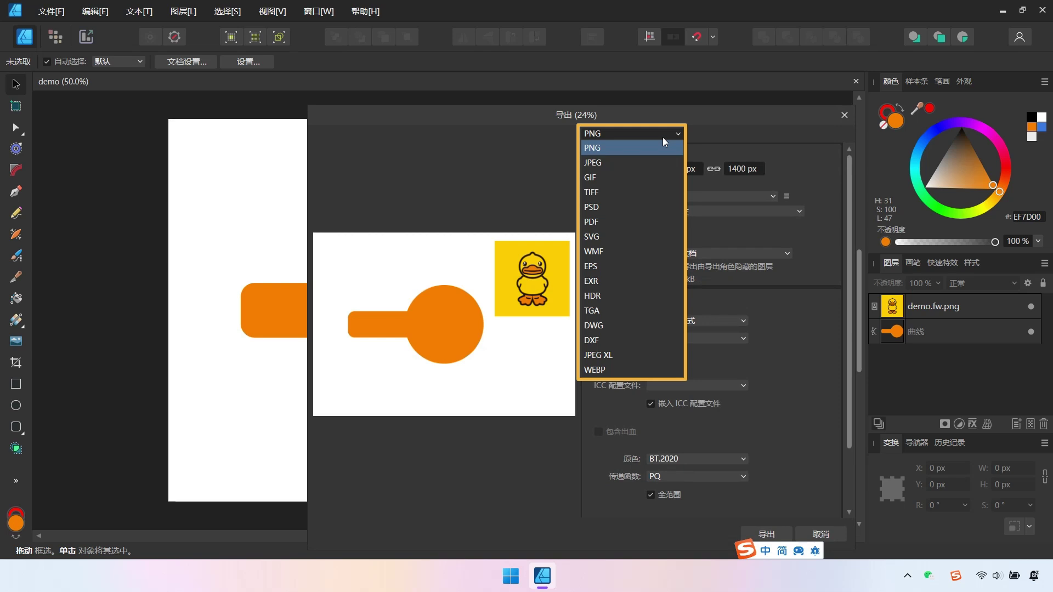
left_click(662, 137)
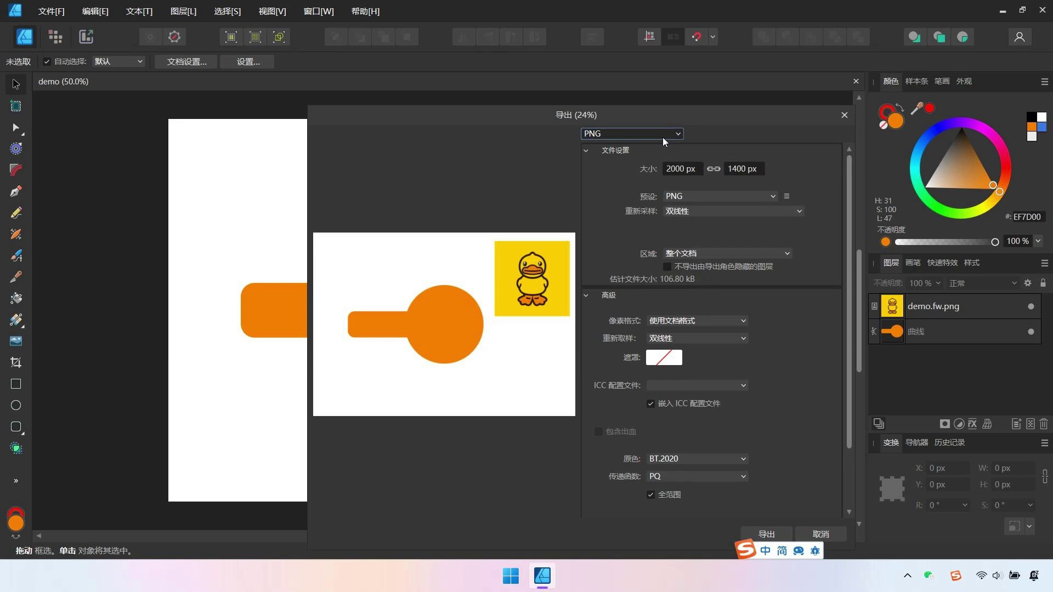
left_click(782, 531)
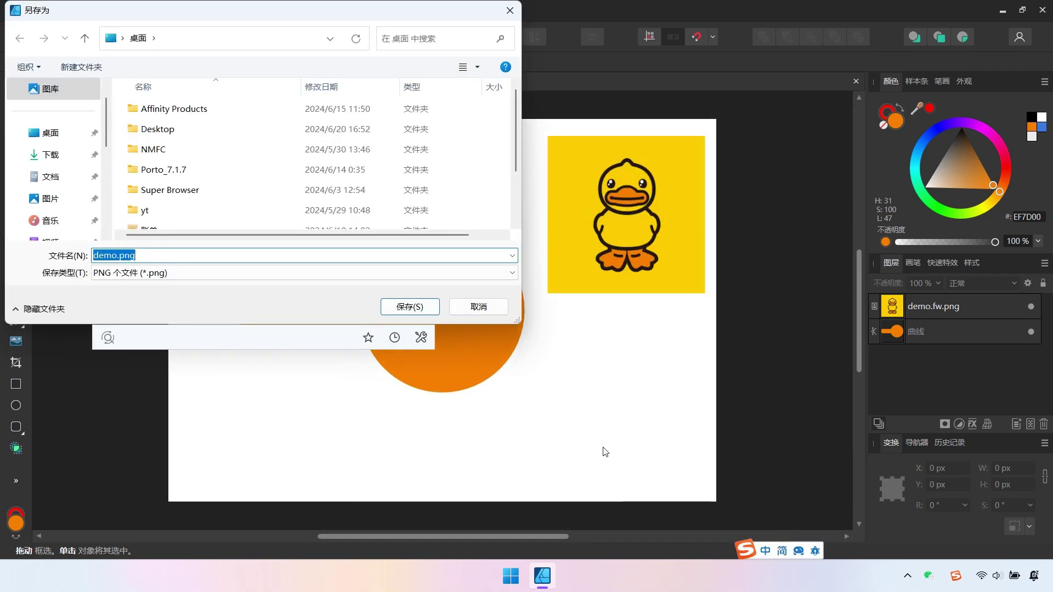
left_click(429, 307)
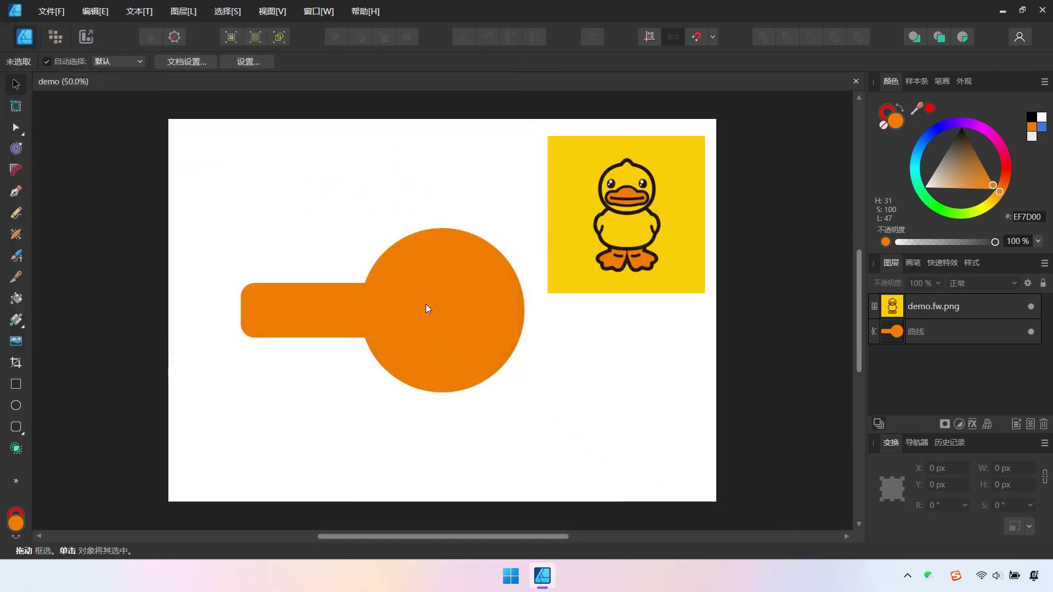